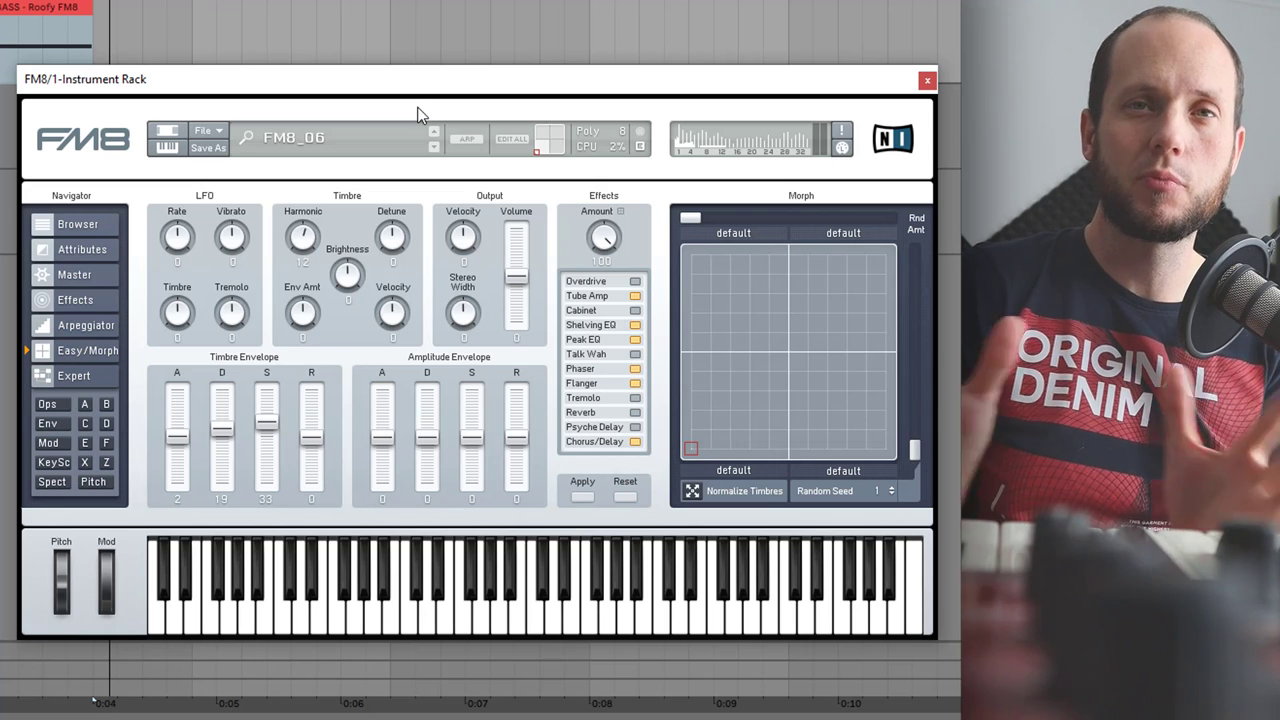
# Step: In FM8's Expert view, inspect operators F, E, C, D and B, ending on B (ratio 8, formant wave)
pyautogui.click(72, 377)
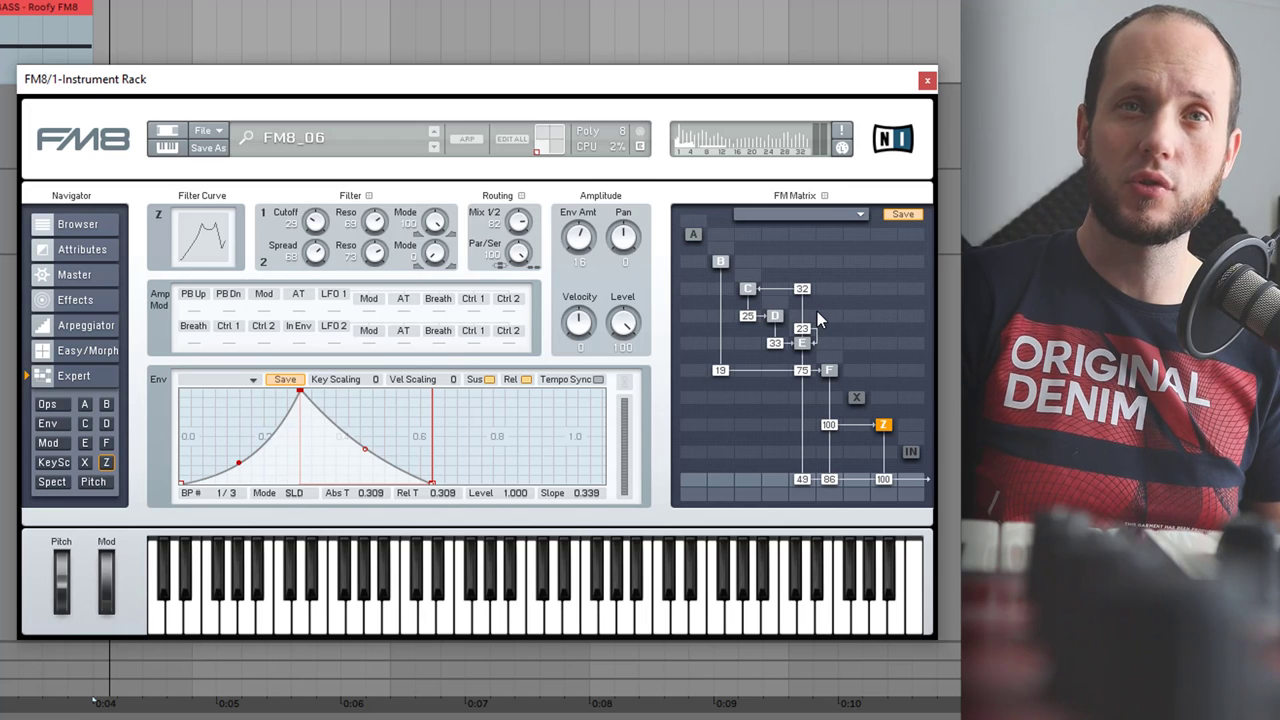
pyautogui.click(829, 371)
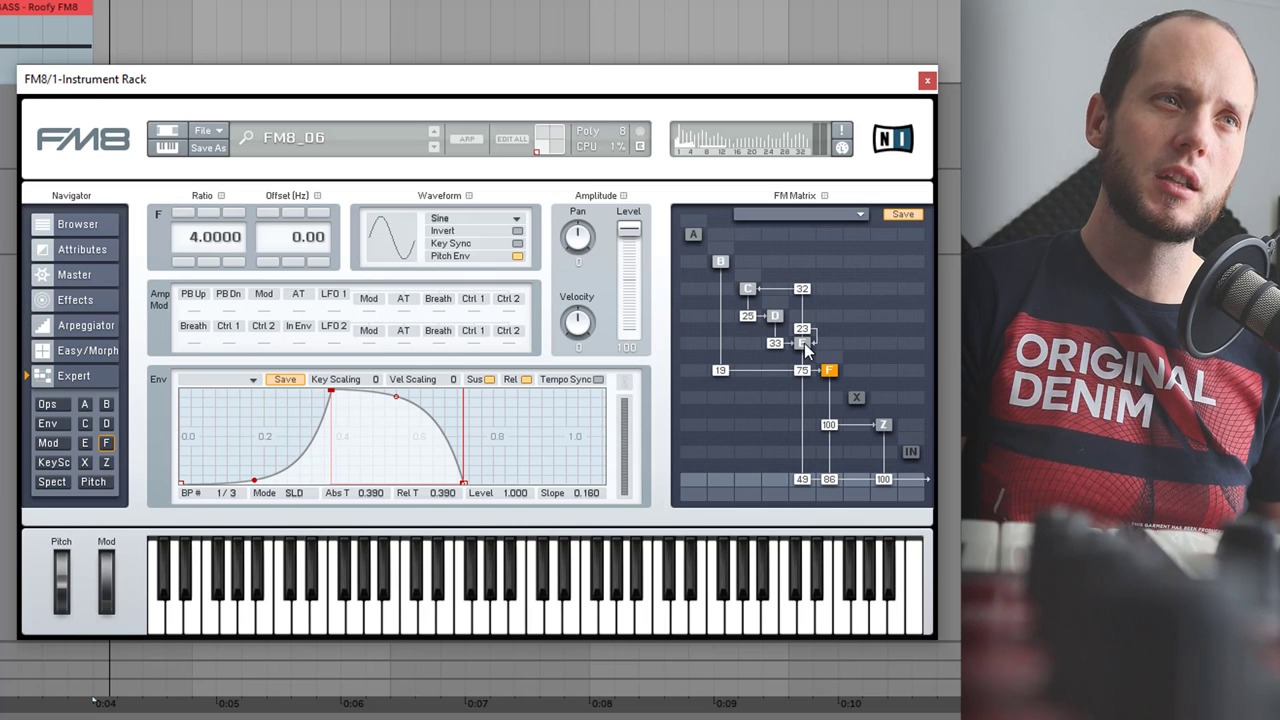
pyautogui.click(803, 343)
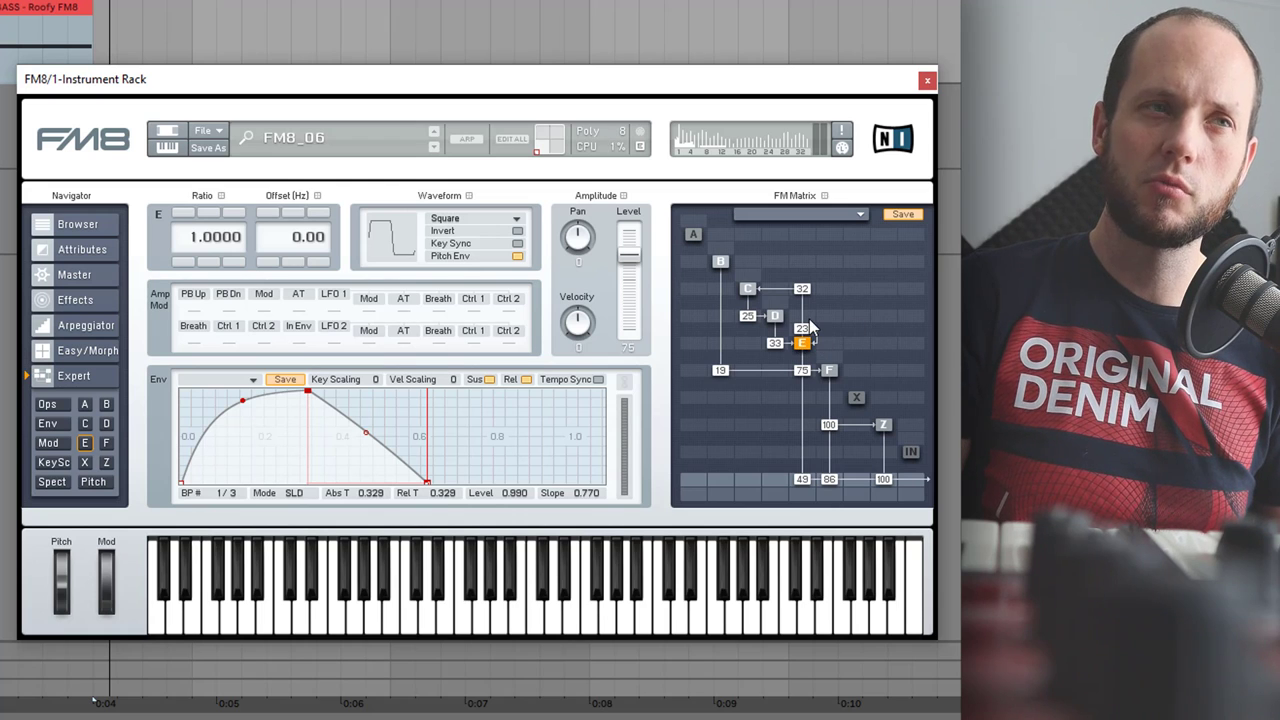
pyautogui.click(747, 289)
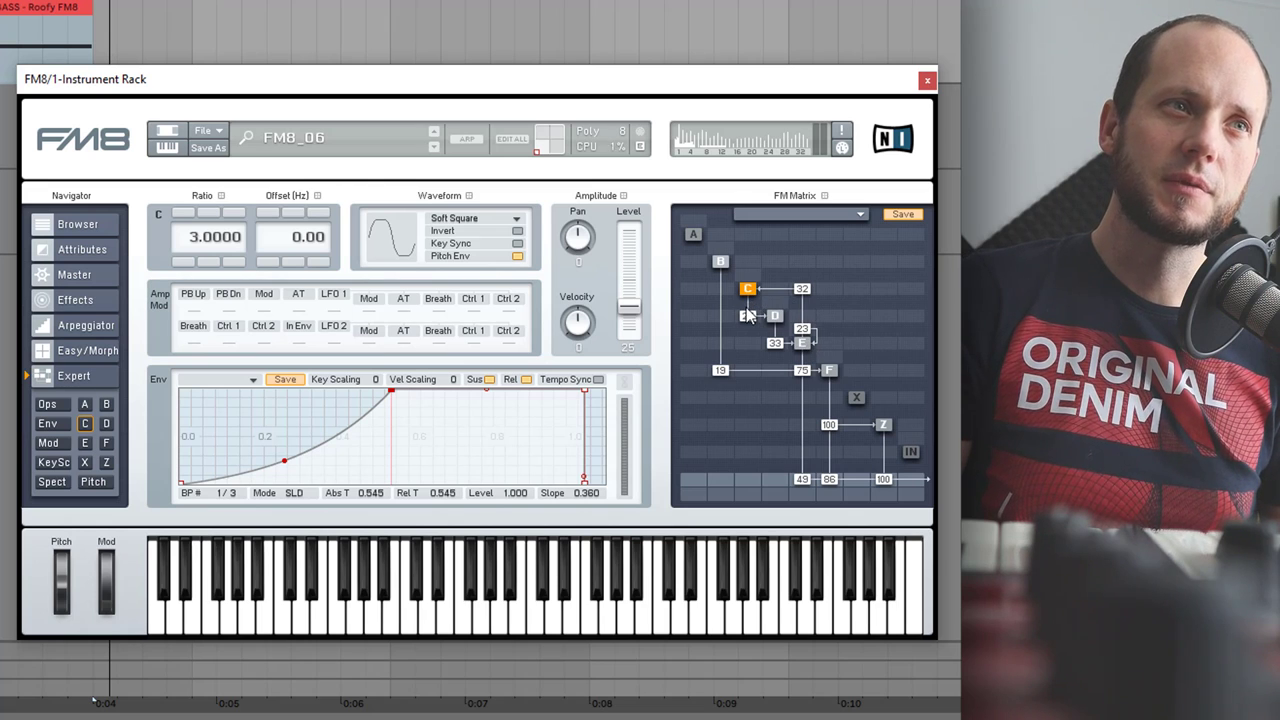
pyautogui.click(776, 316)
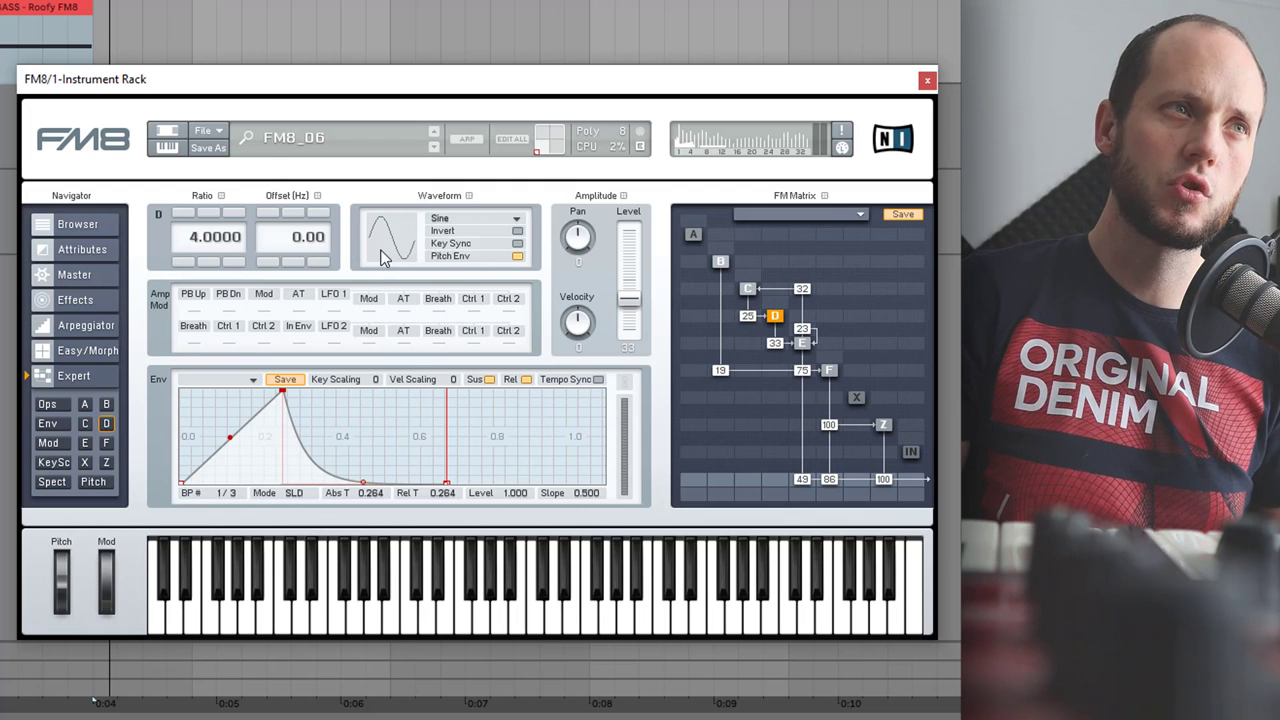
pyautogui.click(748, 288)
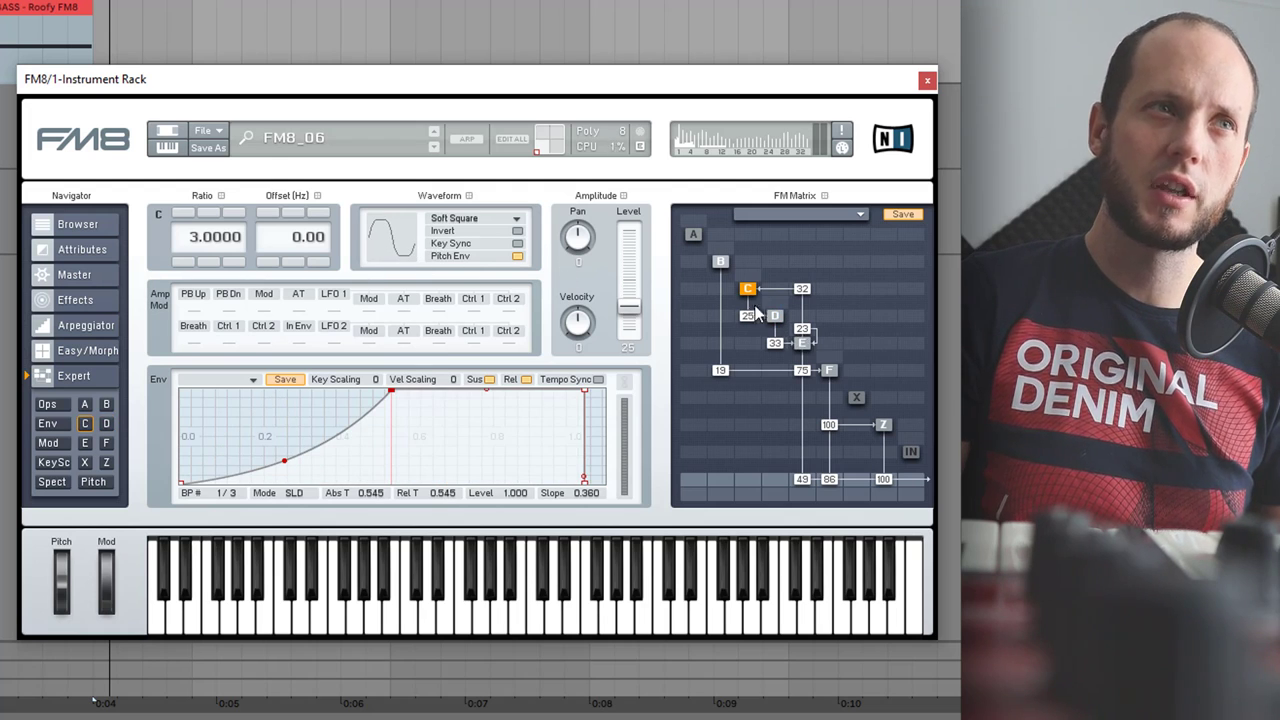
pyautogui.click(724, 260)
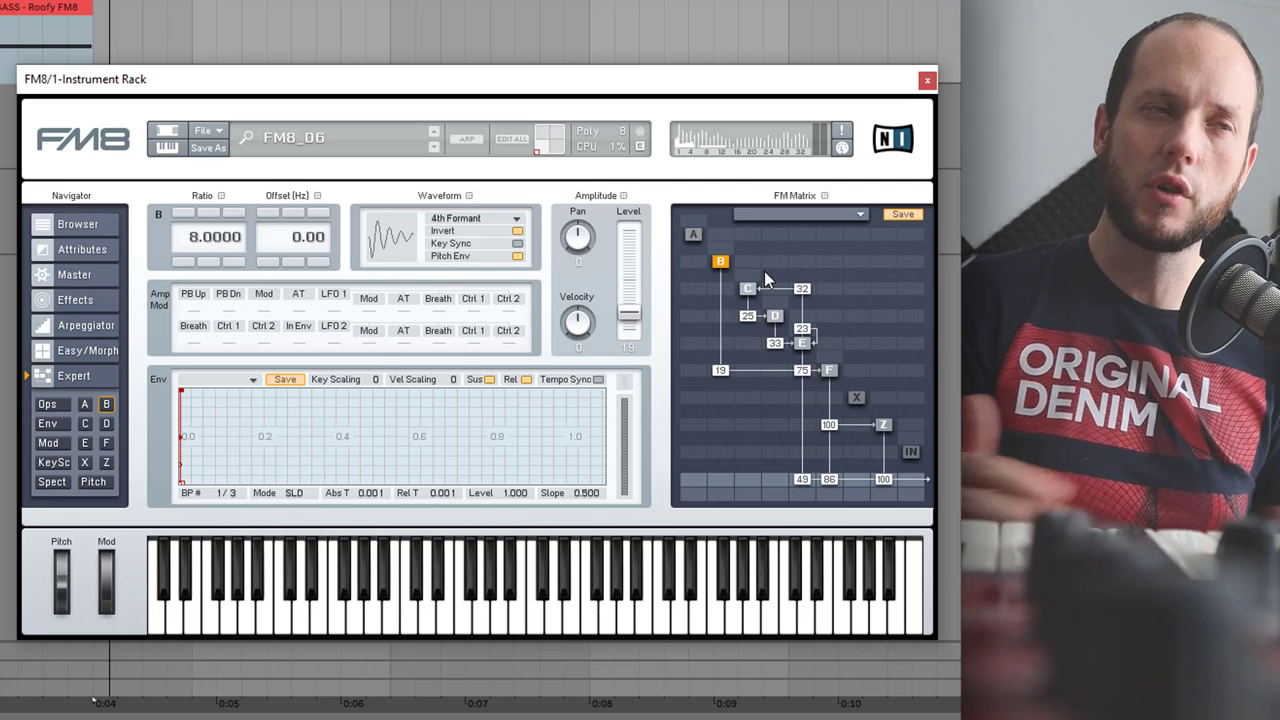
# Step: Flip back and forth between operators E and F to compare their settings
pyautogui.click(802, 343)
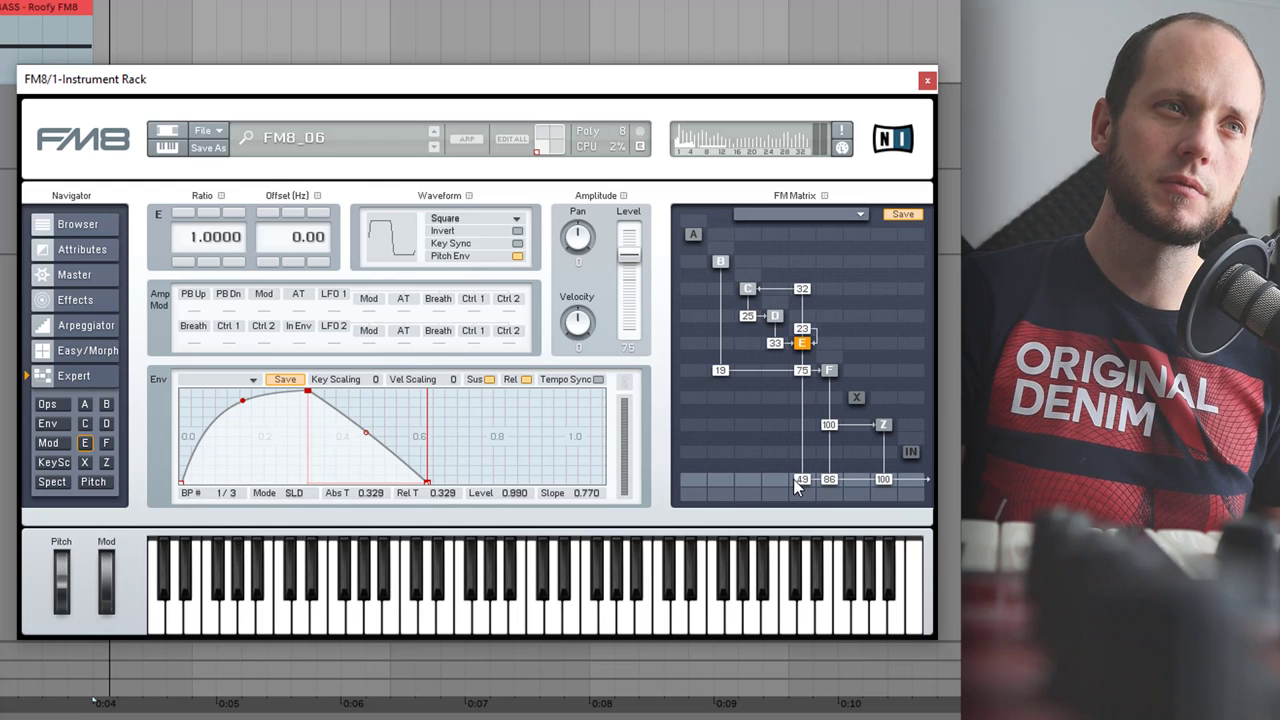
pyautogui.click(828, 372)
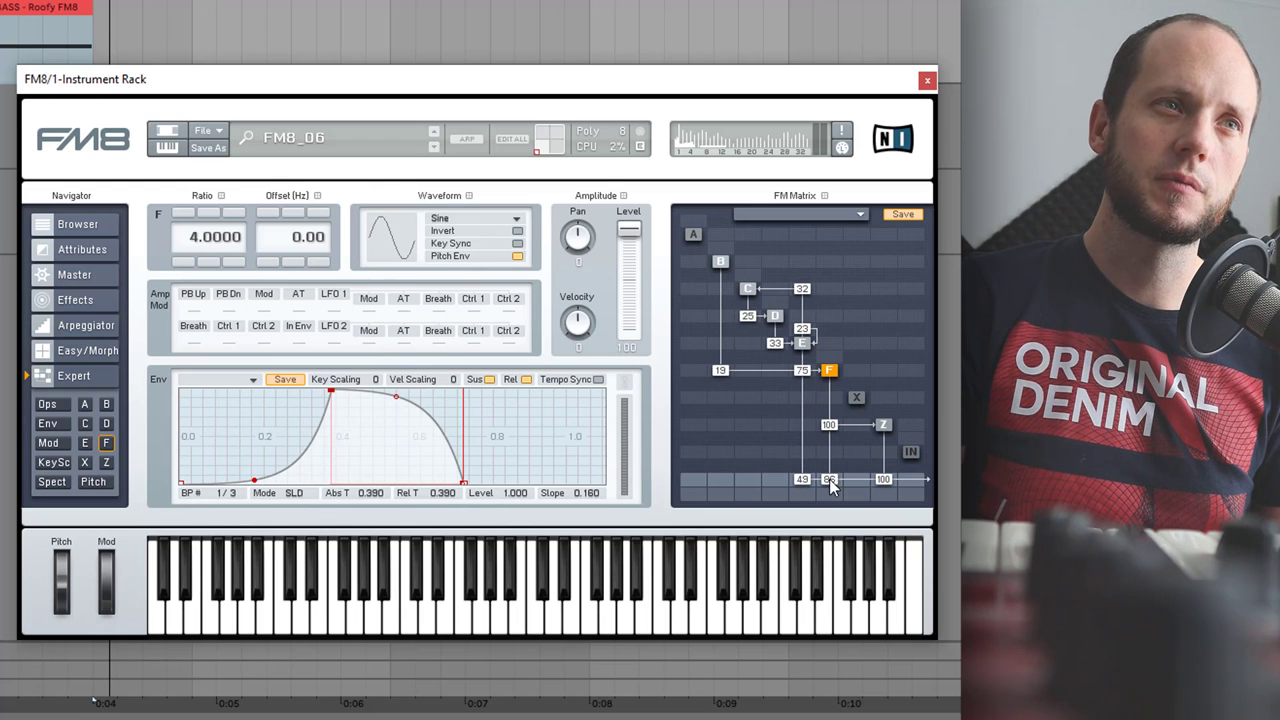
pyautogui.click(803, 343)
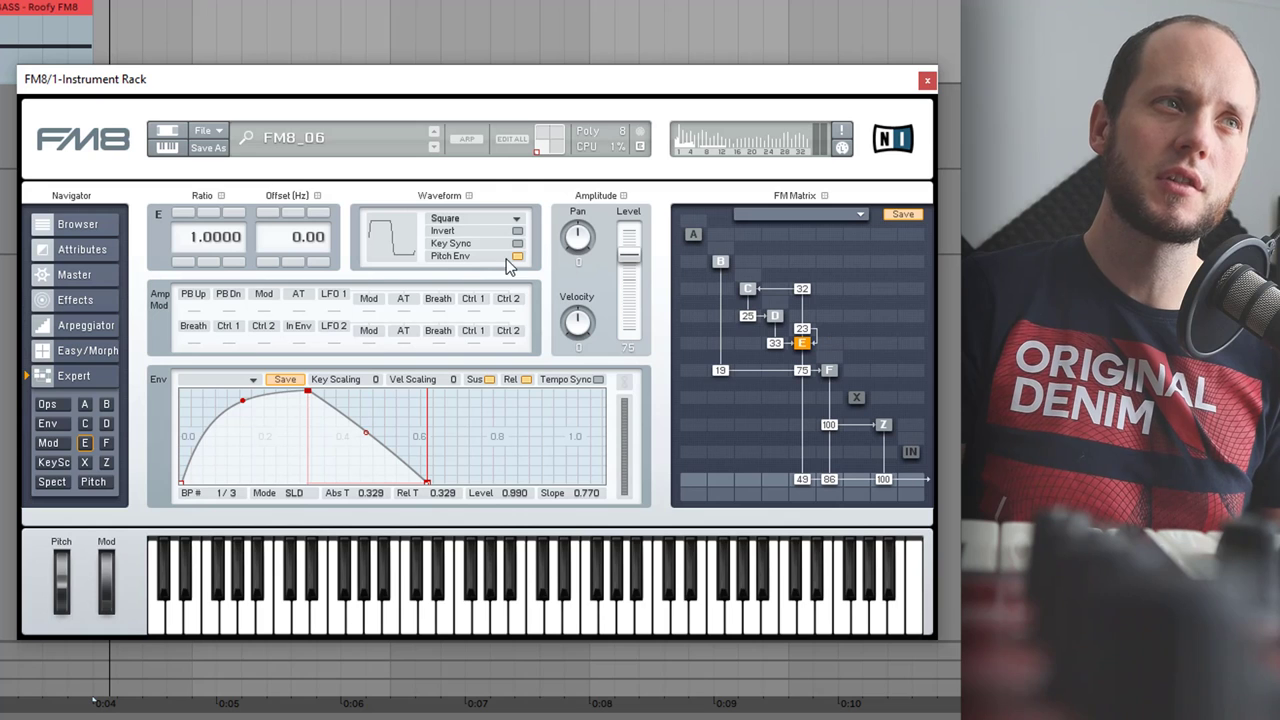
pyautogui.click(829, 371)
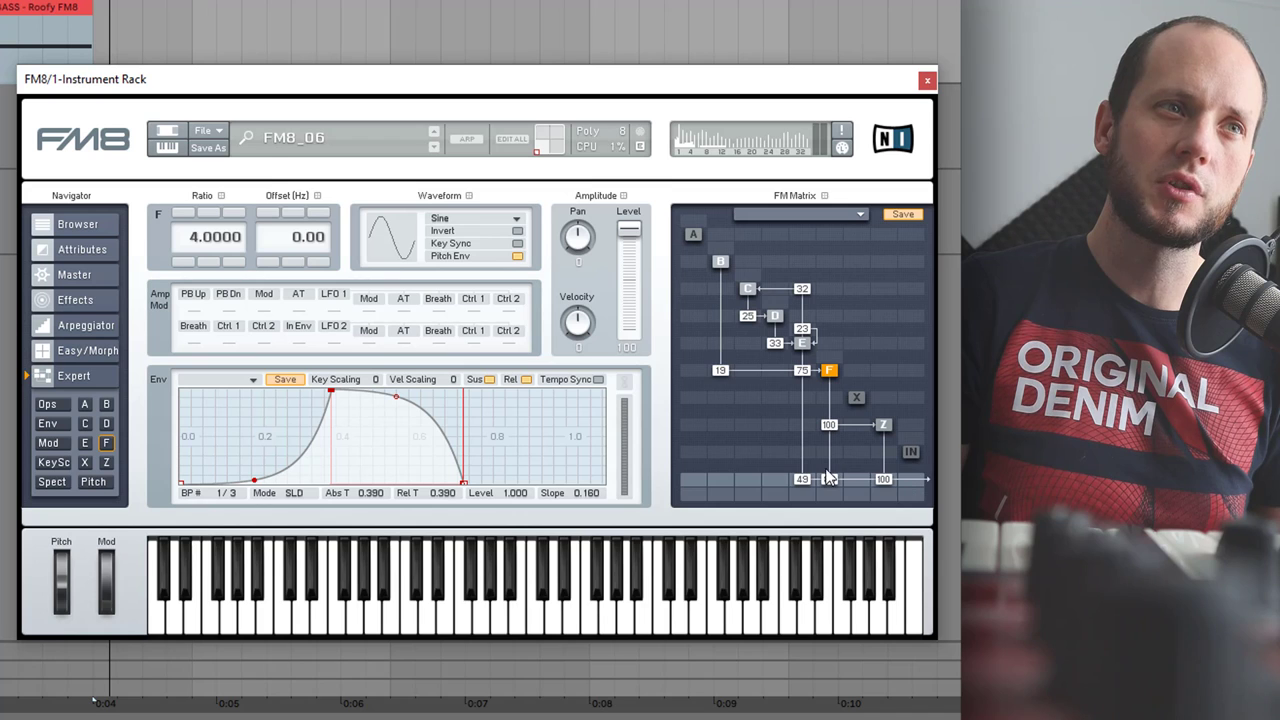
pyautogui.click(802, 343)
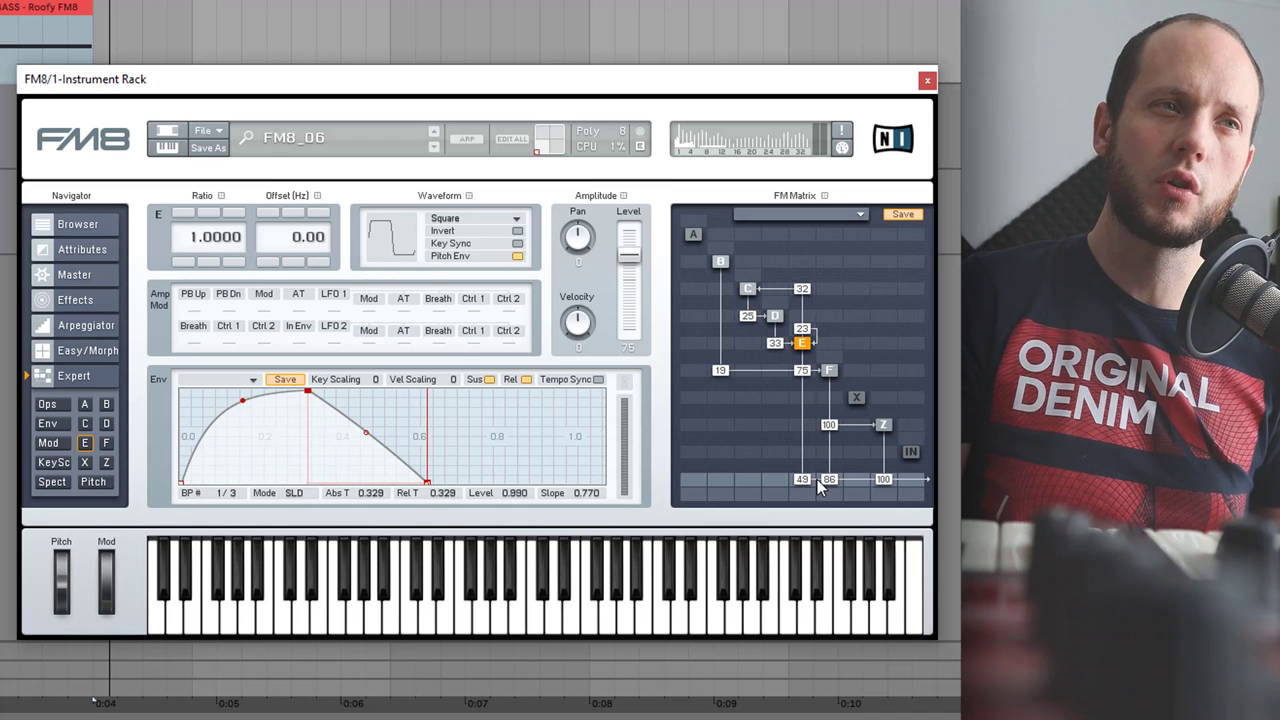
pyautogui.click(829, 371)
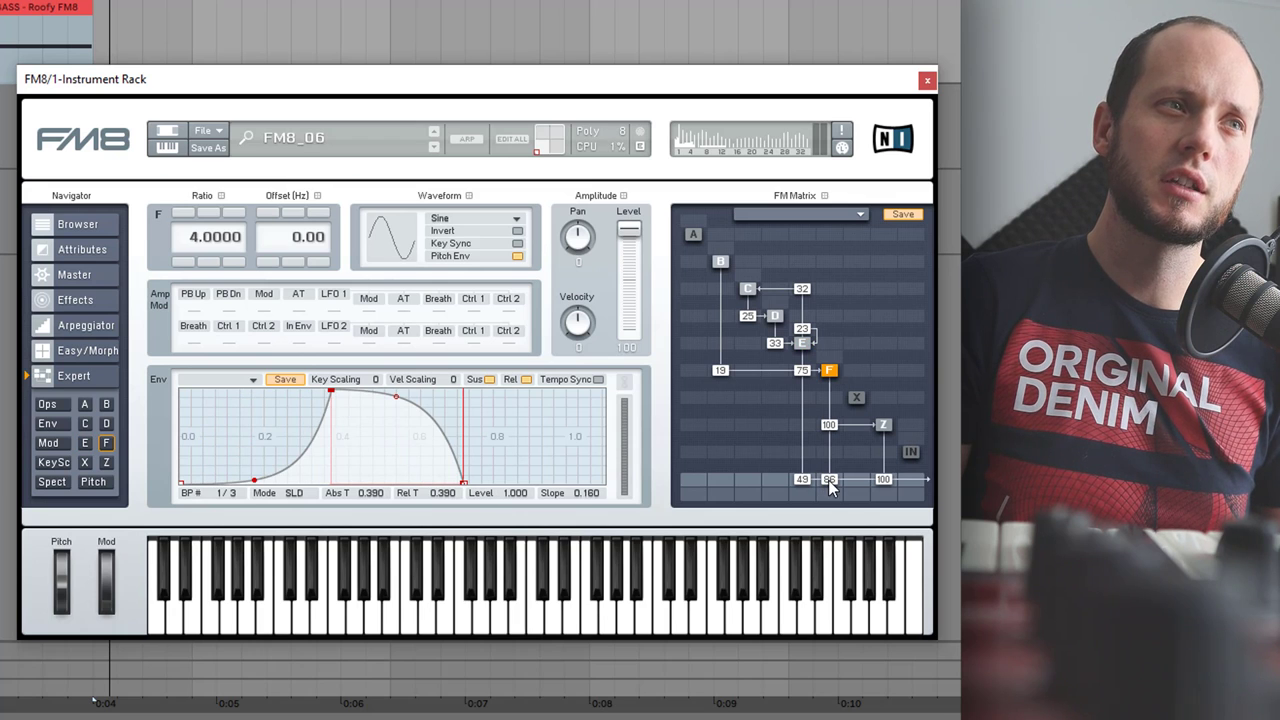
# Step: Show the filter operator Z, briefly recheck E and F, and return to Z
pyautogui.click(882, 426)
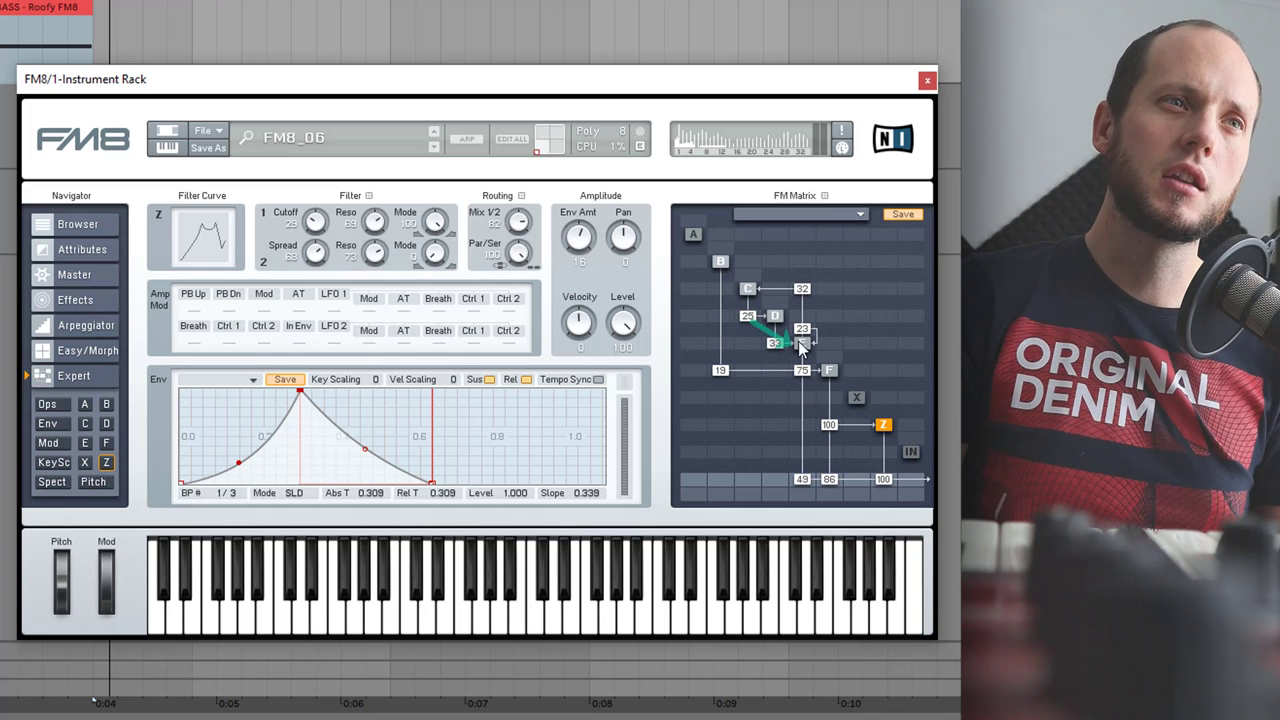
pyautogui.click(801, 343)
pyautogui.click(826, 372)
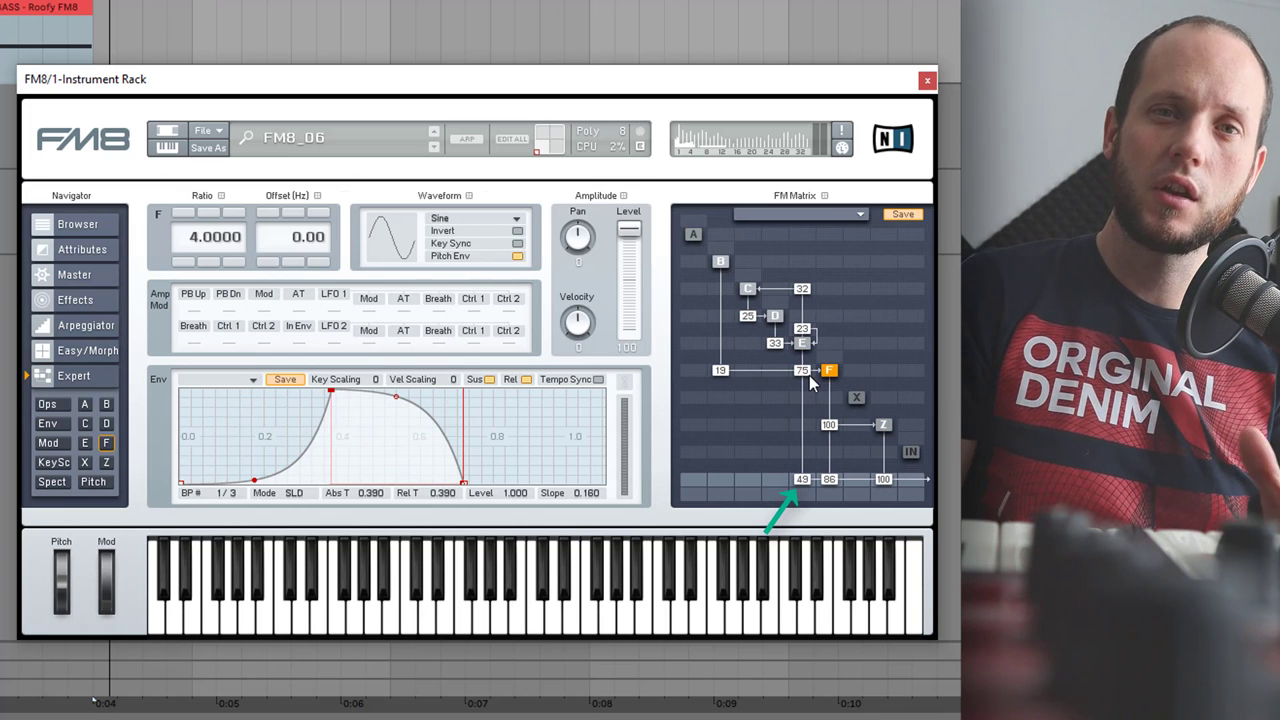
pyautogui.click(881, 425)
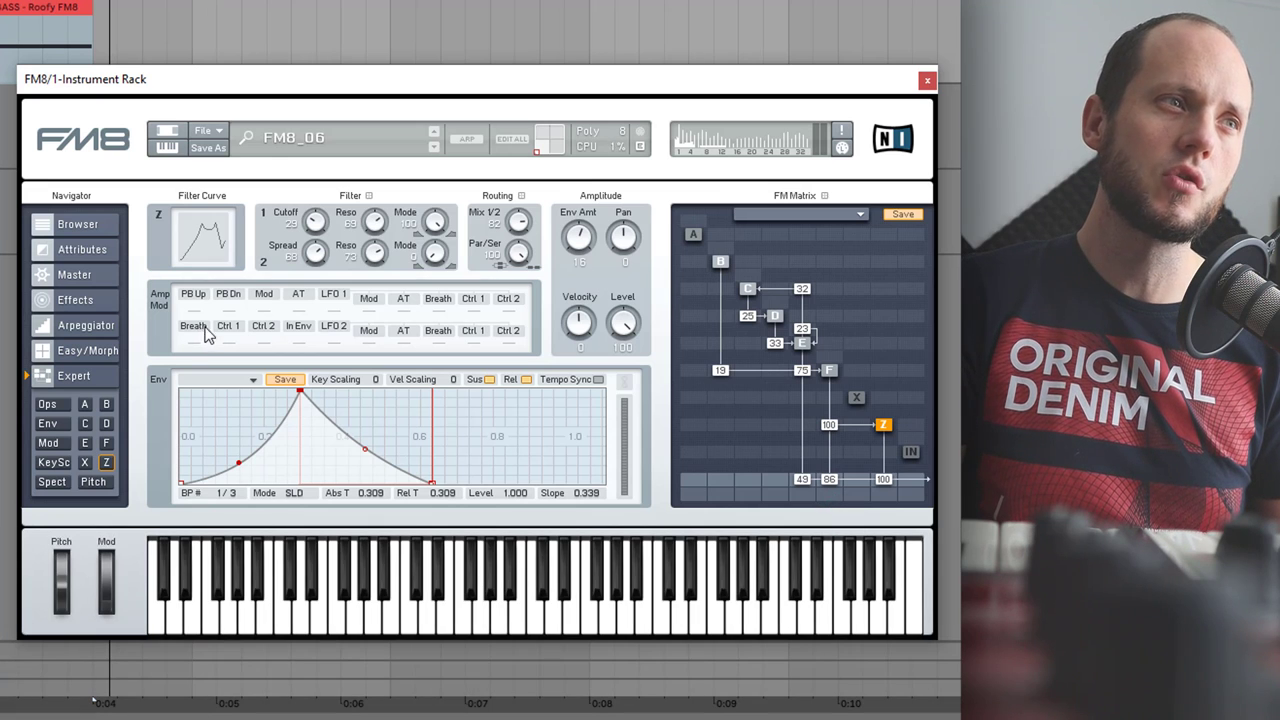
# Step: Show all envelopes on the Env page and expand the Z, F, E, D and C rows
pyautogui.click(50, 424)
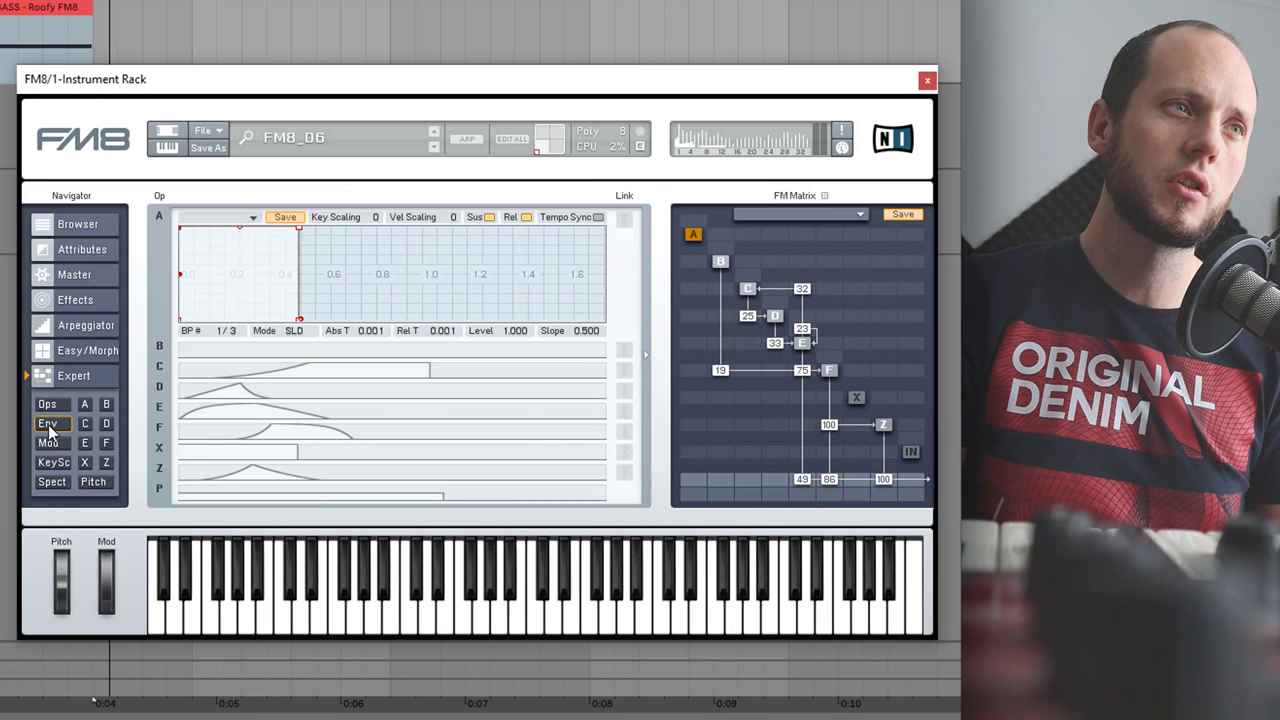
pyautogui.click(230, 474)
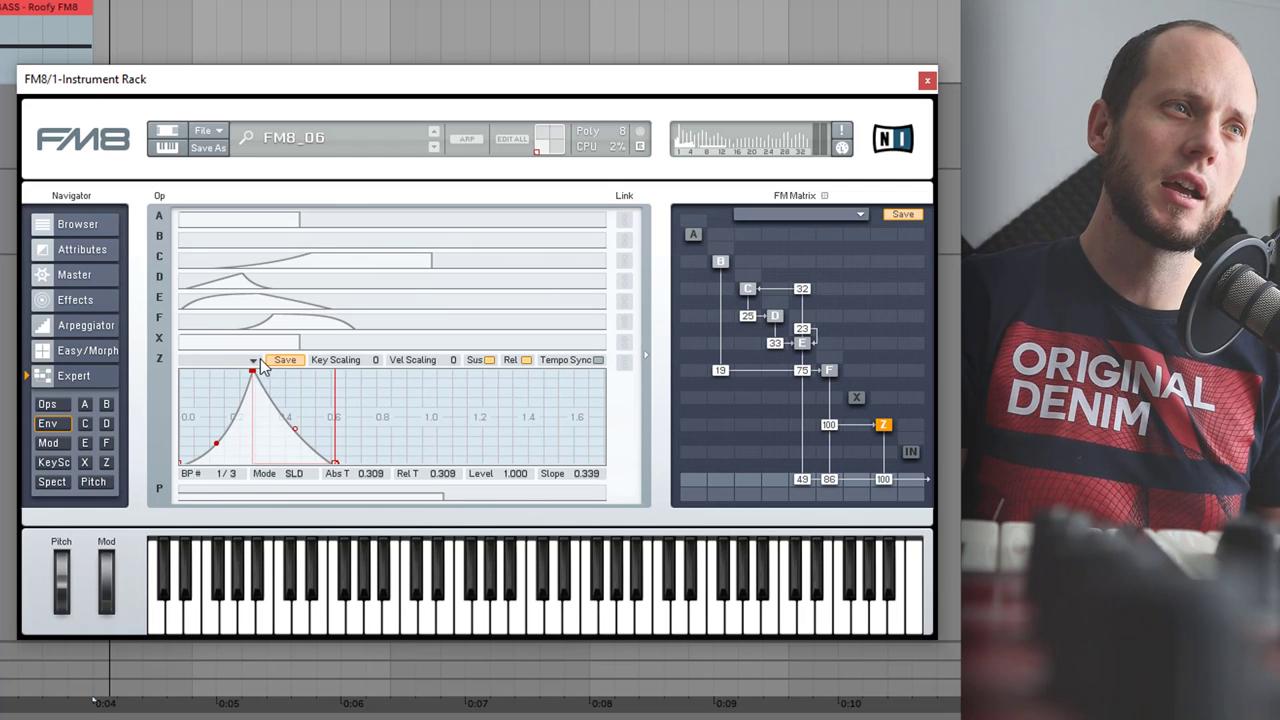
pyautogui.click(220, 324)
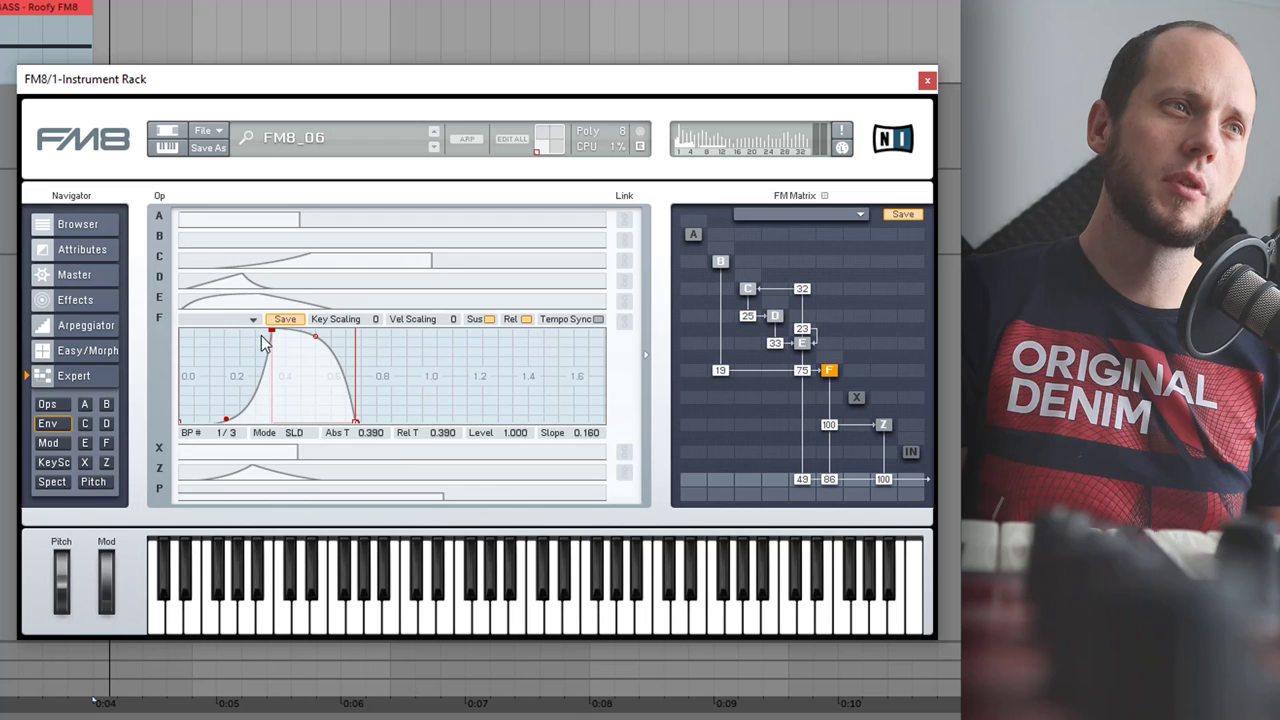
pyautogui.click(218, 303)
pyautogui.click(230, 283)
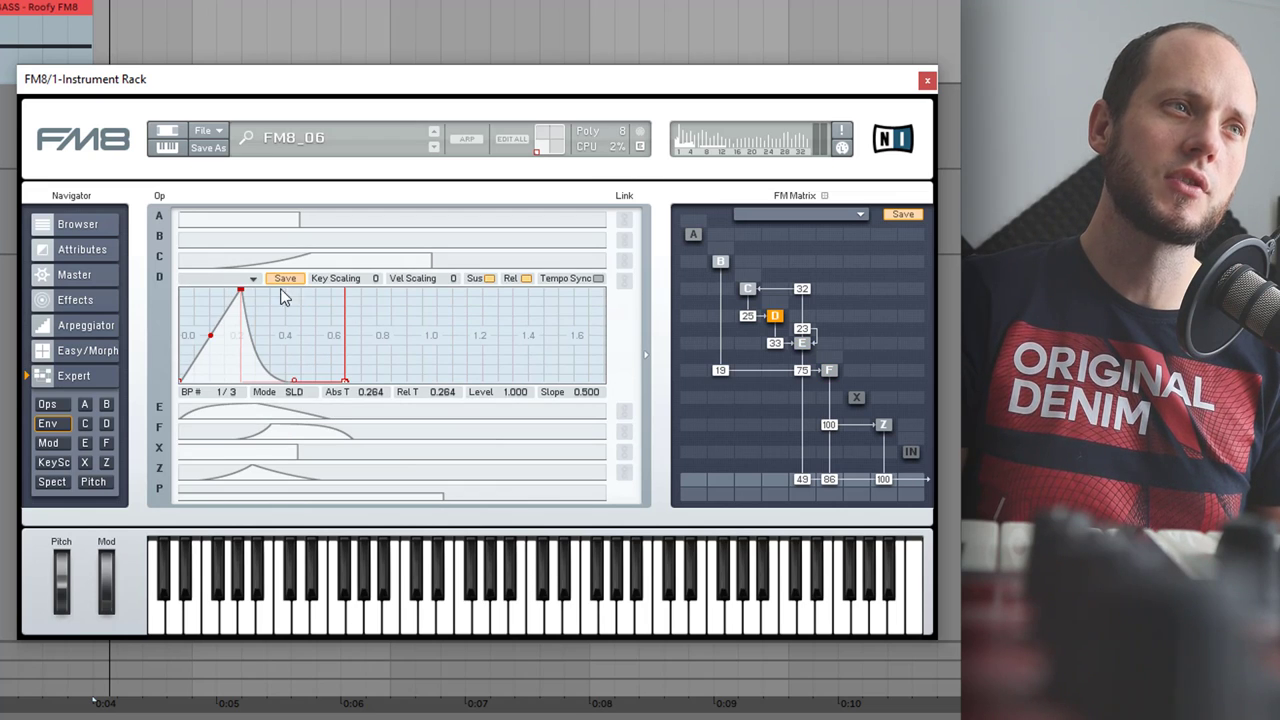
pyautogui.click(284, 260)
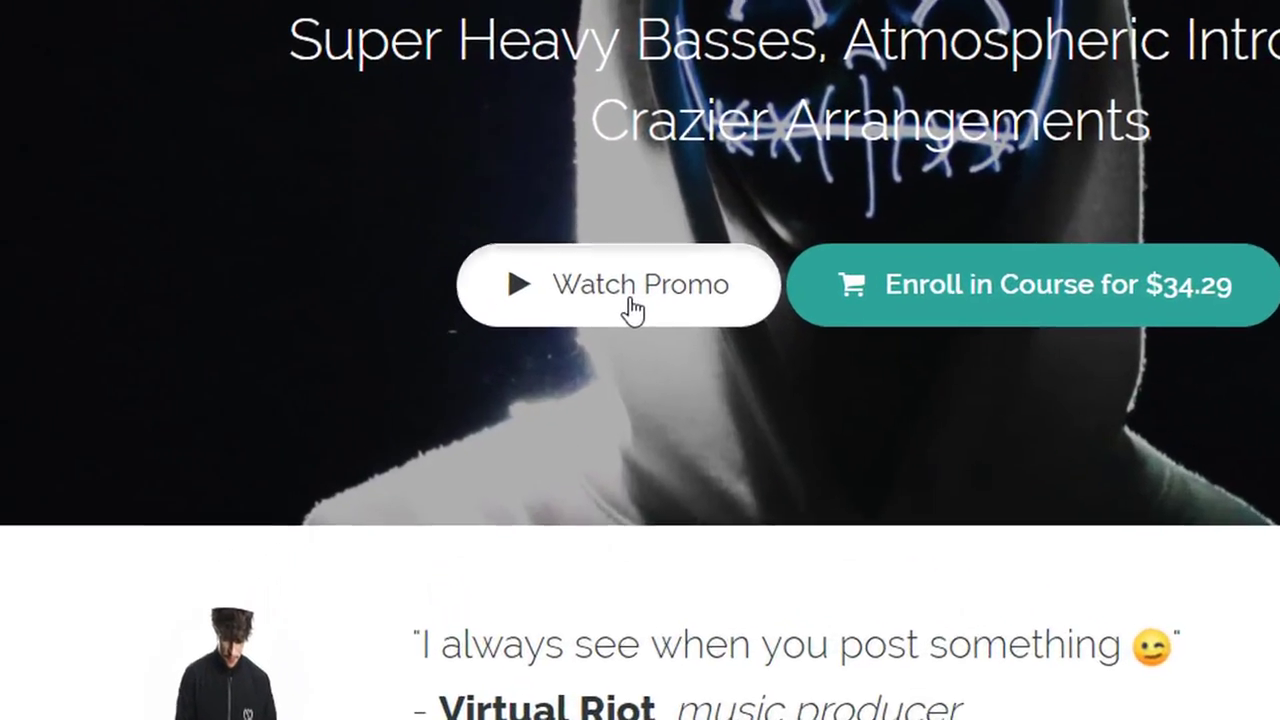
# Step: Play the Watch Promo video on the LessSynthesize dubstep course page
pyautogui.click(520, 345)
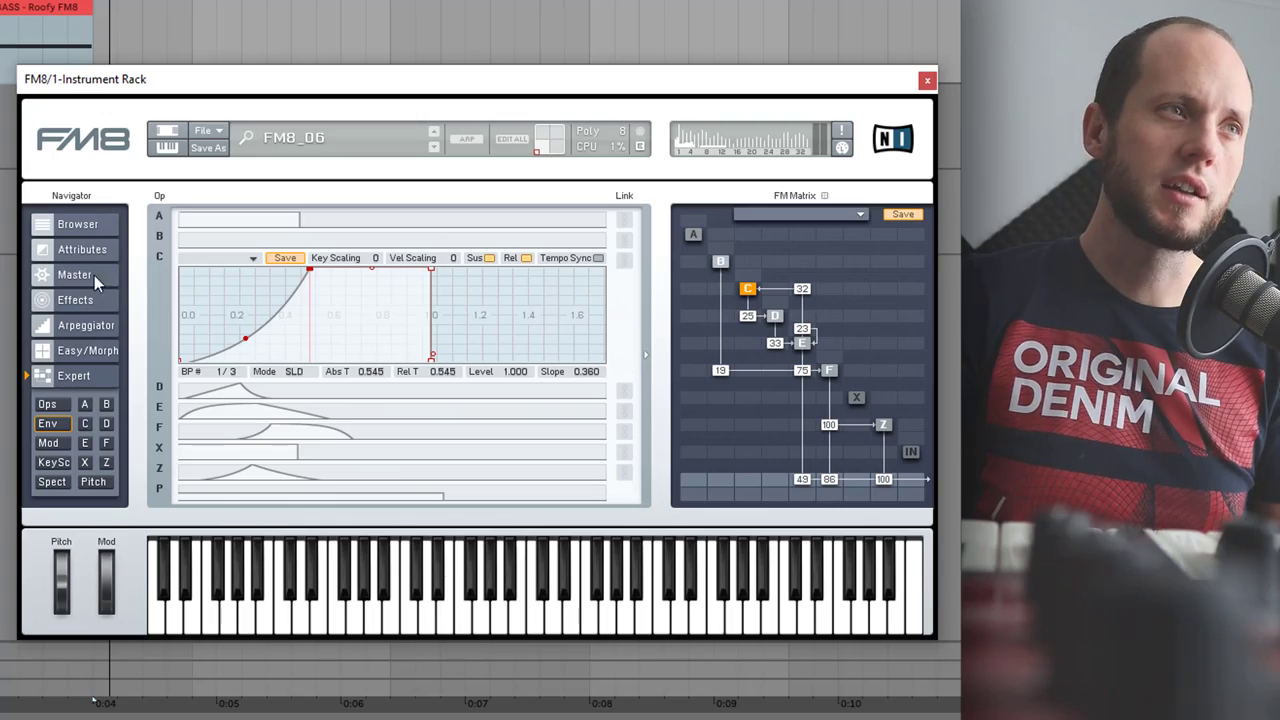
# Step: On the Effects page, enable Tube Amp and toggle Shelving EQ off and on
pyautogui.click(86, 300)
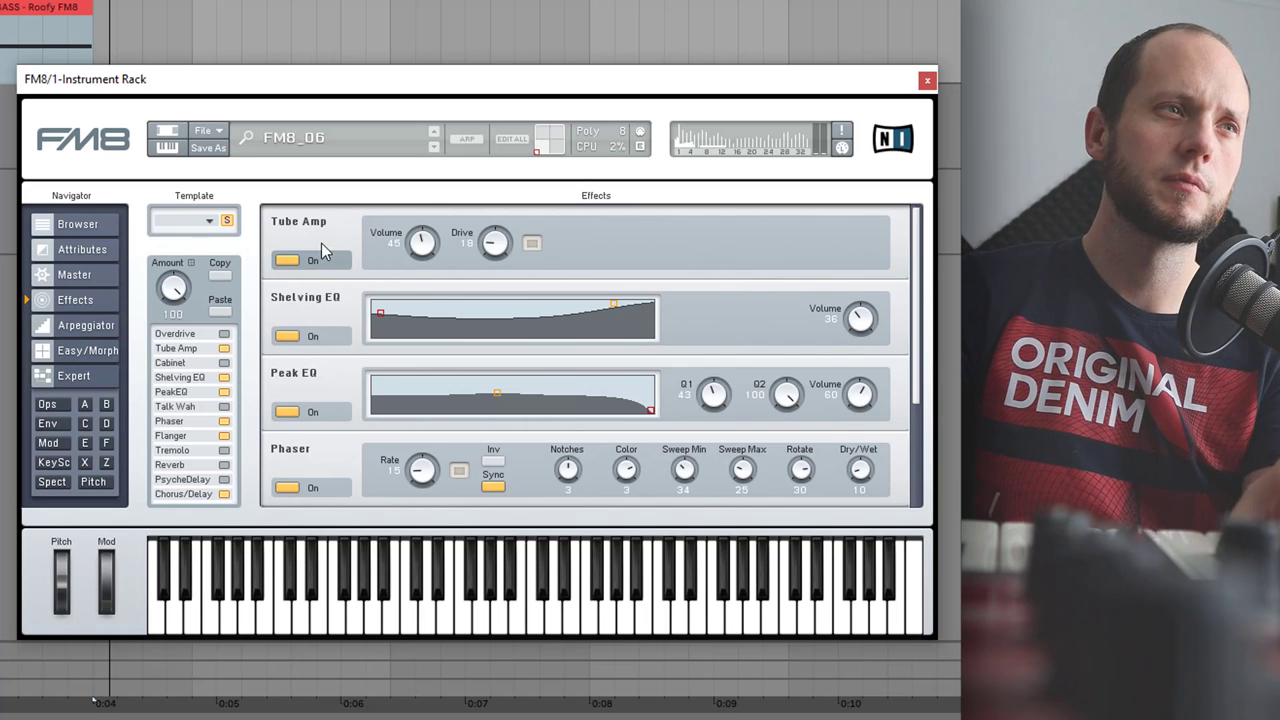
pyautogui.scroll(-1, 287, 282)
pyautogui.click(223, 349)
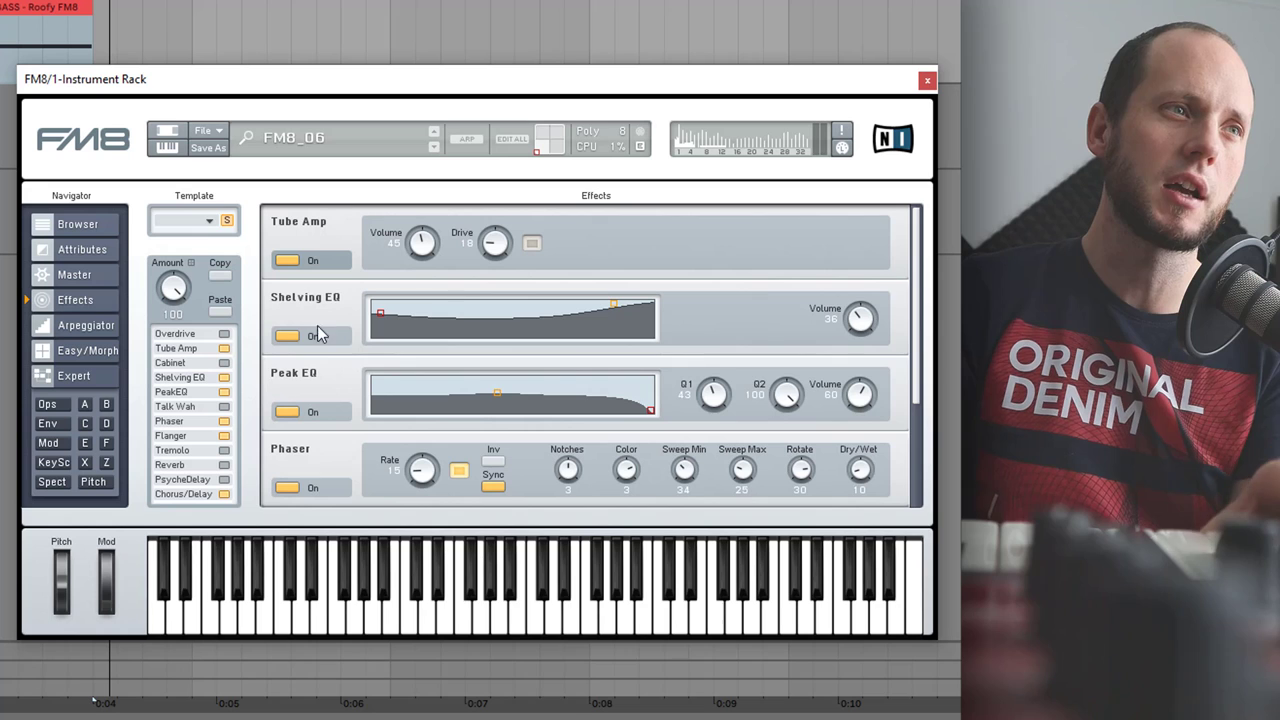
pyautogui.click(224, 377)
pyautogui.click(224, 377)
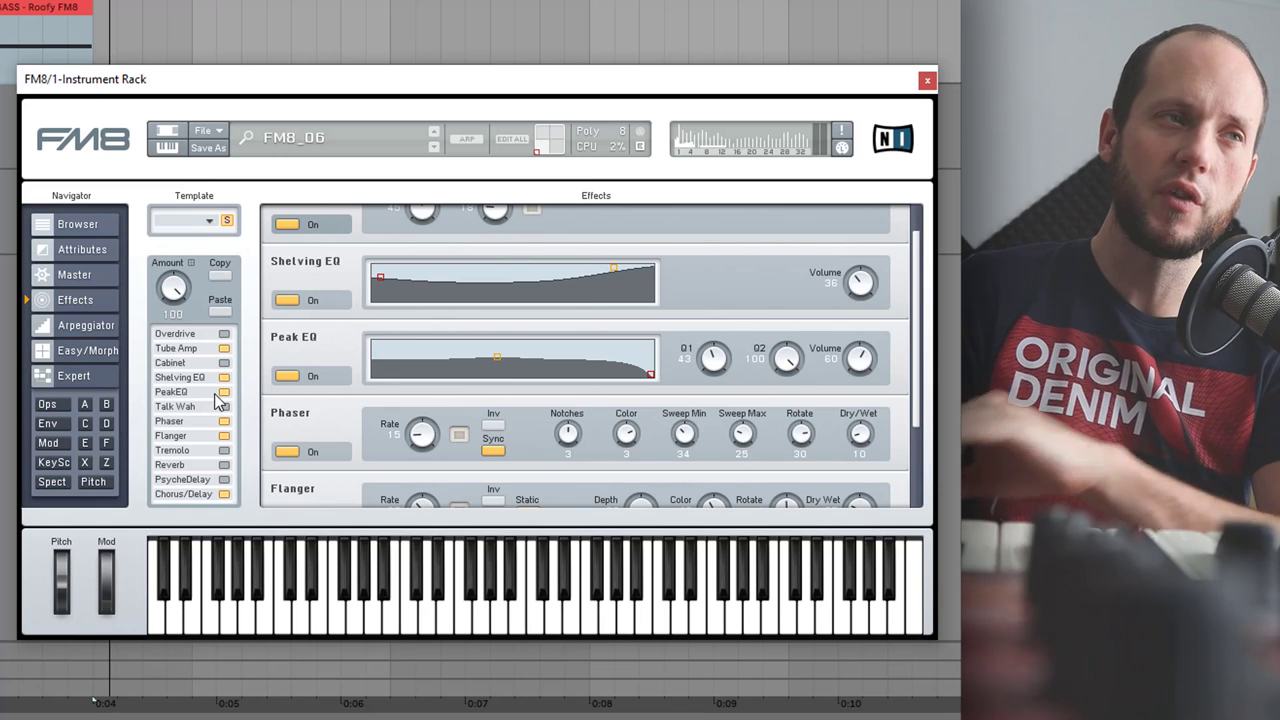
# Step: Toggle Peak EQ, Phaser and Flanger off and back on, then show Chorus/Delay
pyautogui.click(224, 392)
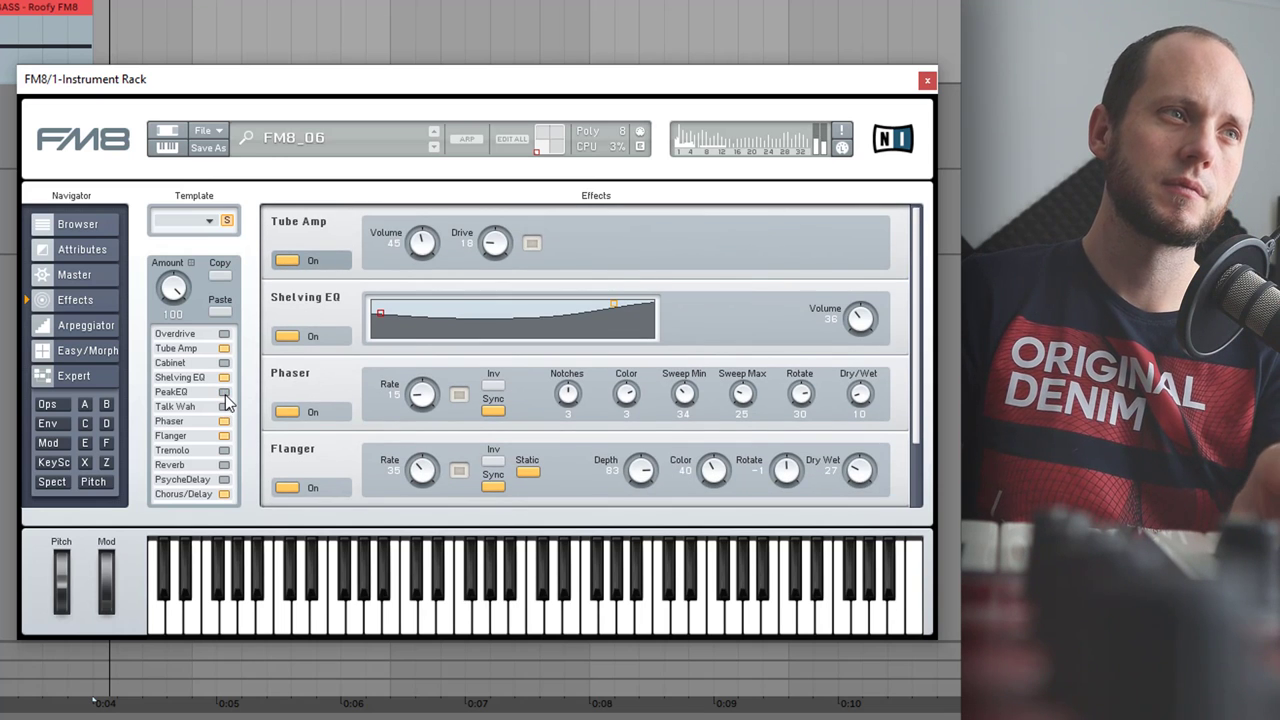
pyautogui.click(225, 393)
pyautogui.click(224, 421)
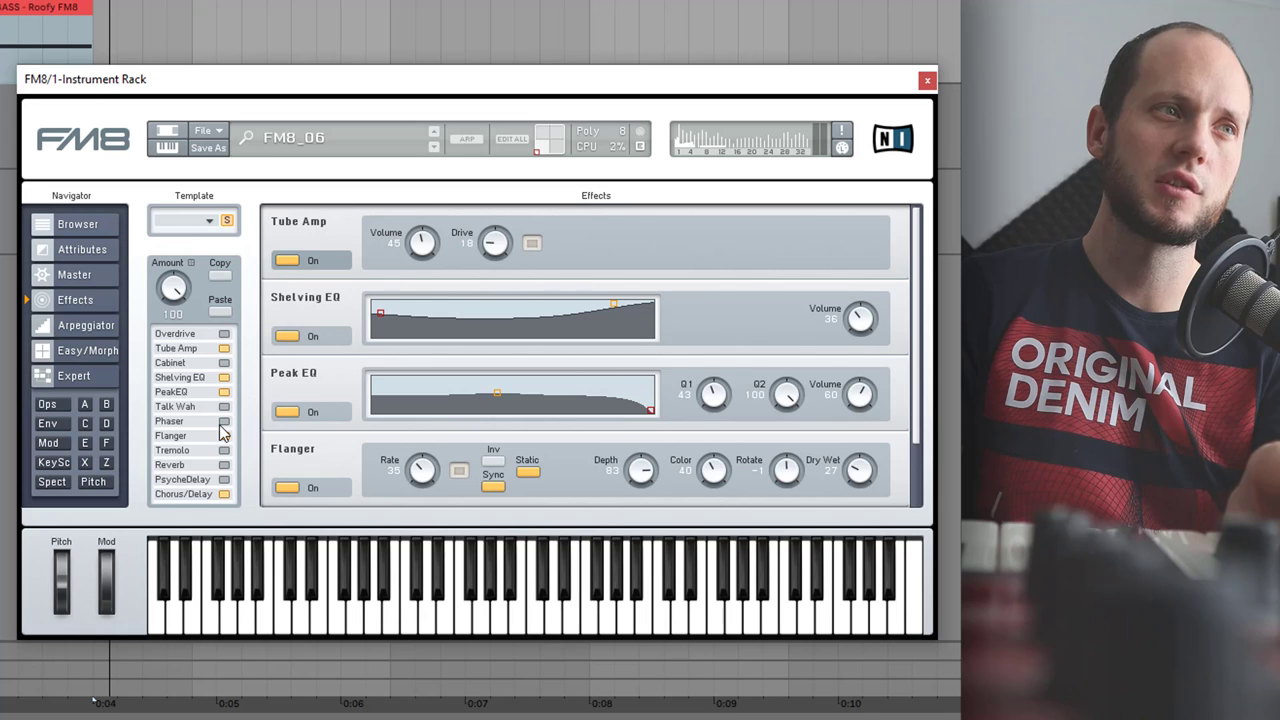
pyautogui.click(222, 422)
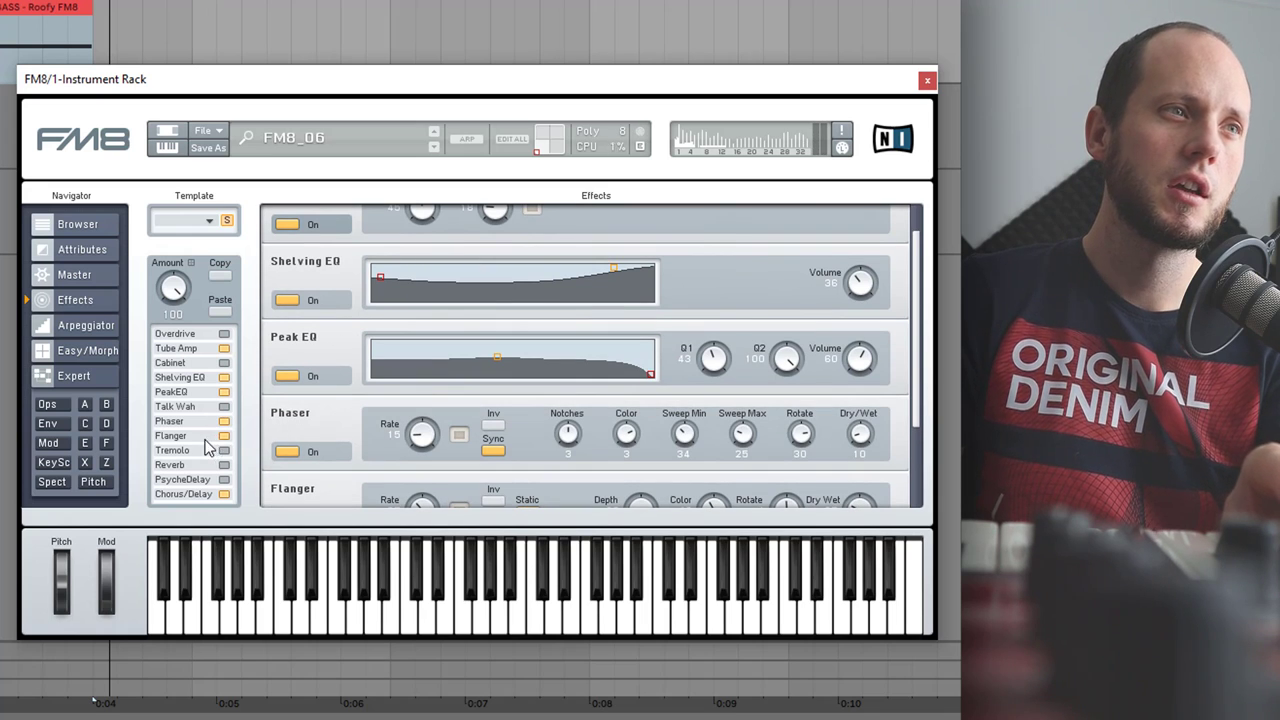
pyautogui.click(223, 437)
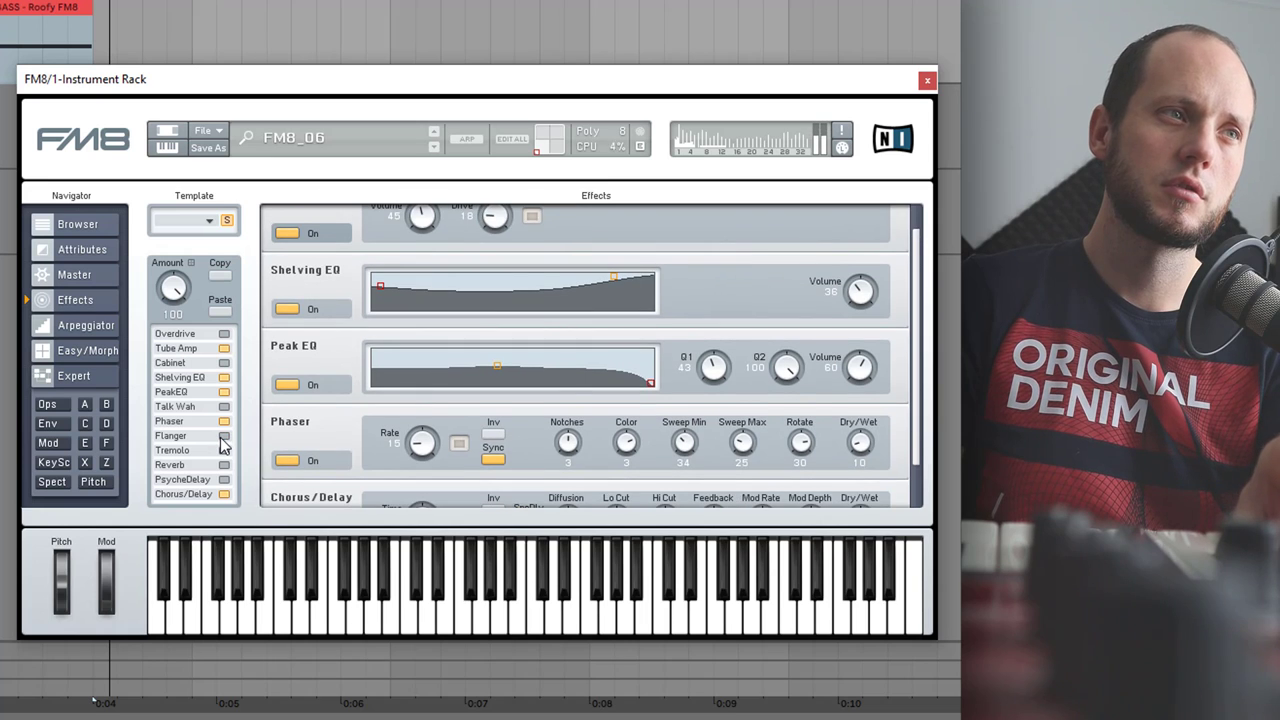
pyautogui.click(221, 439)
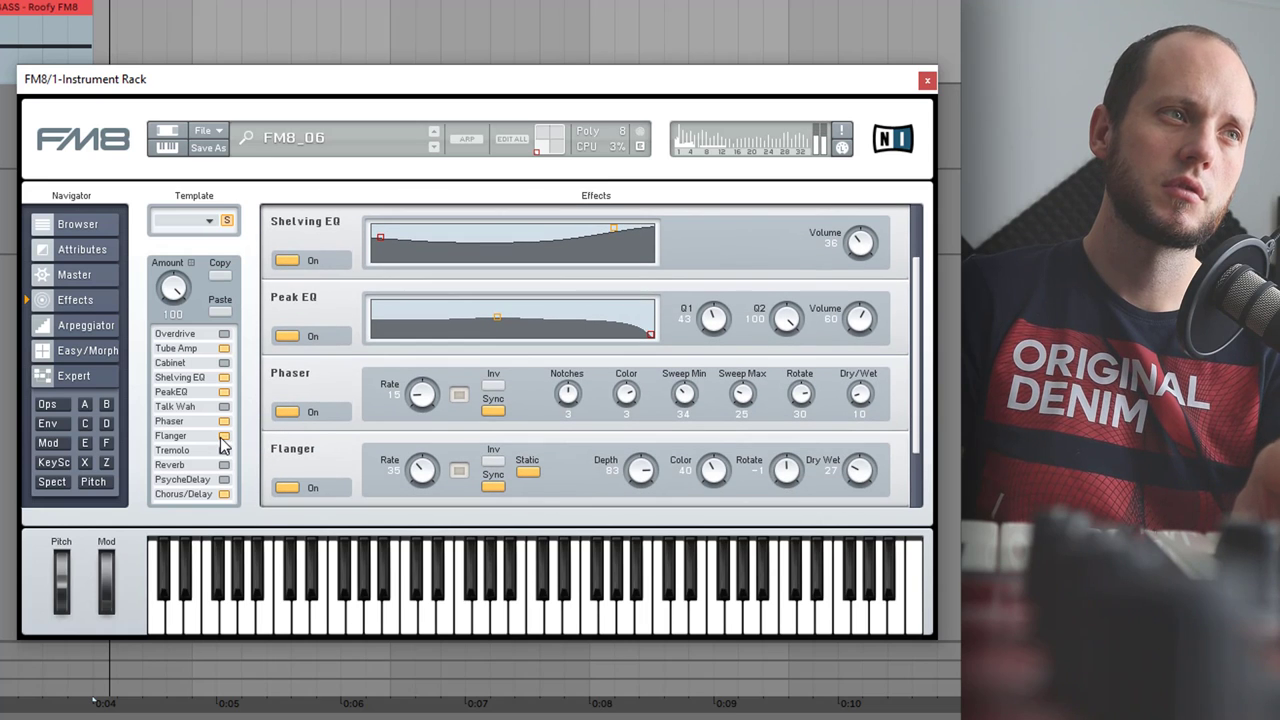
pyautogui.click(225, 494)
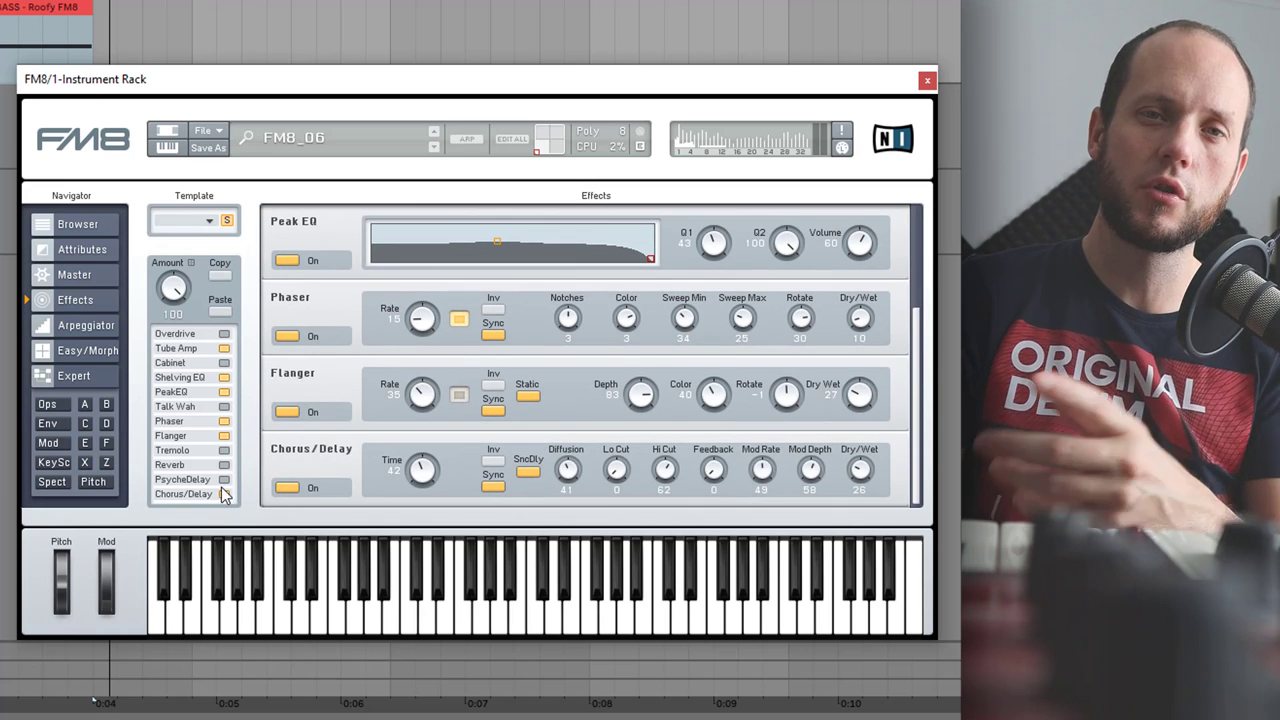
# Step: On the Master page, zero unison detune, pan and voices, then set 12 voices, detune 37, pan 58
pyautogui.click(80, 276)
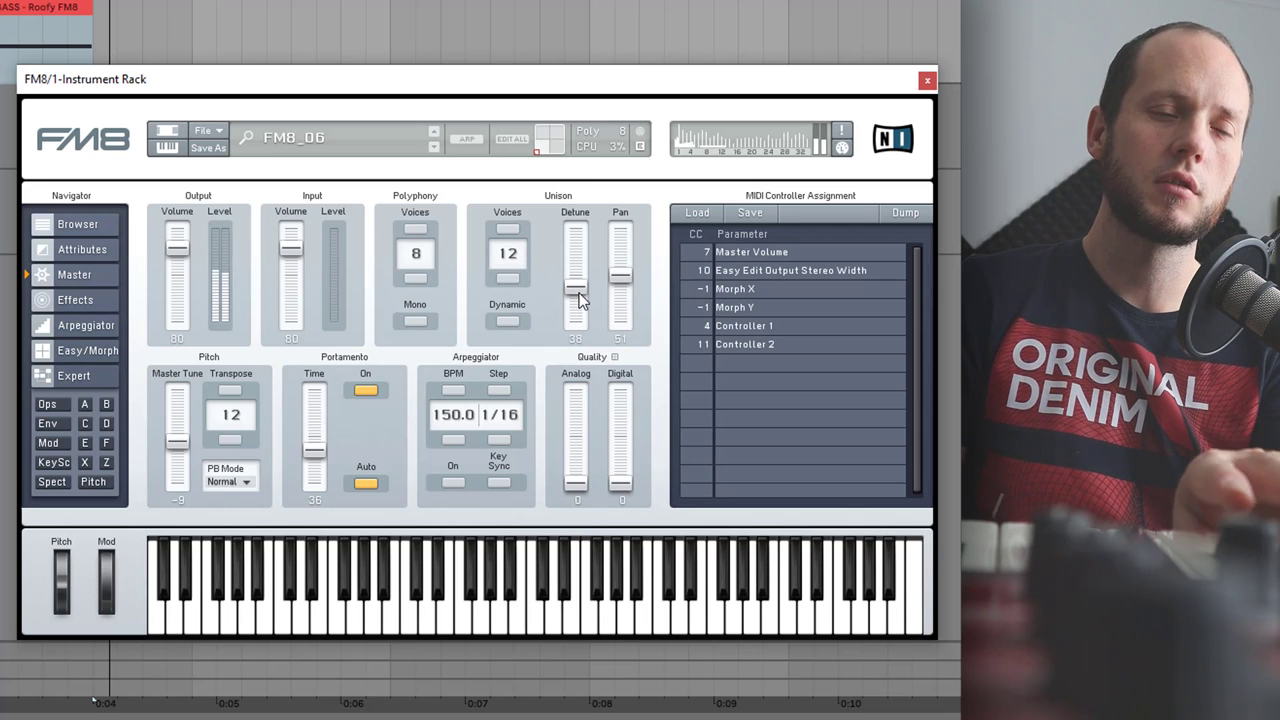
pyautogui.moveTo(577, 290); pyautogui.dragTo(580, 351)
pyautogui.moveTo(620, 282); pyautogui.dragTo(622, 388)
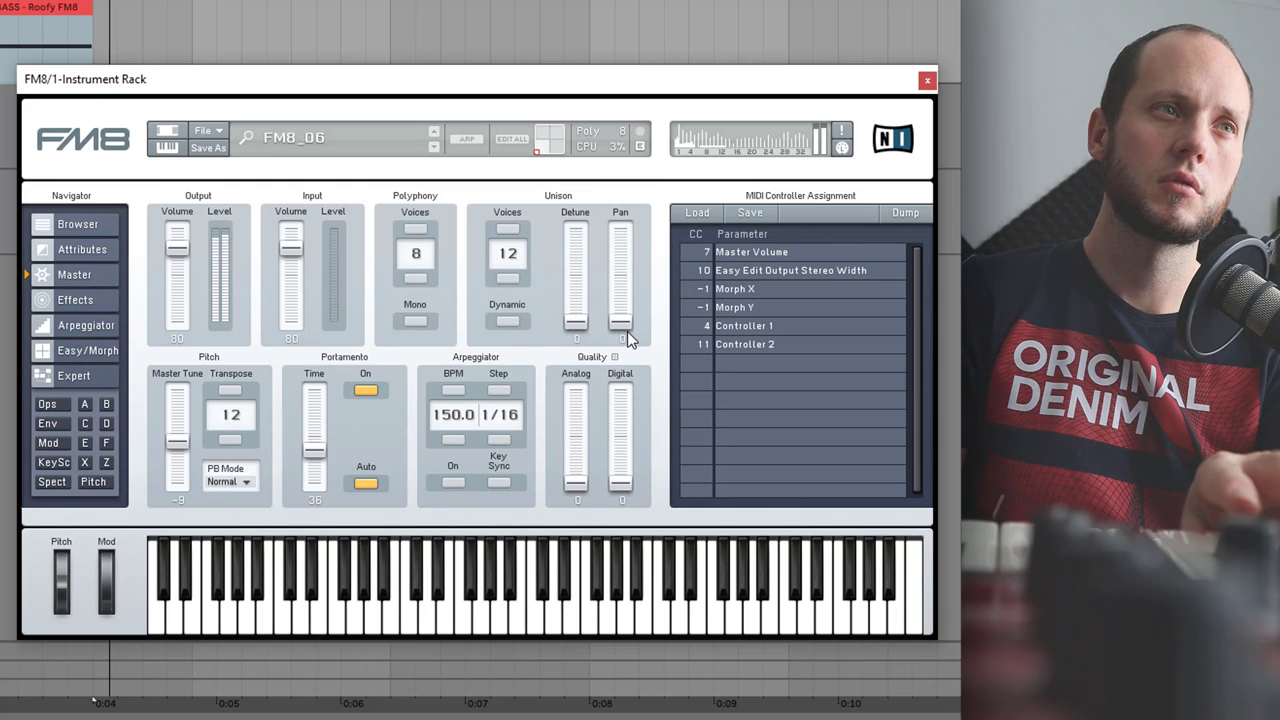
pyautogui.moveTo(508, 254); pyautogui.dragTo(518, 420)
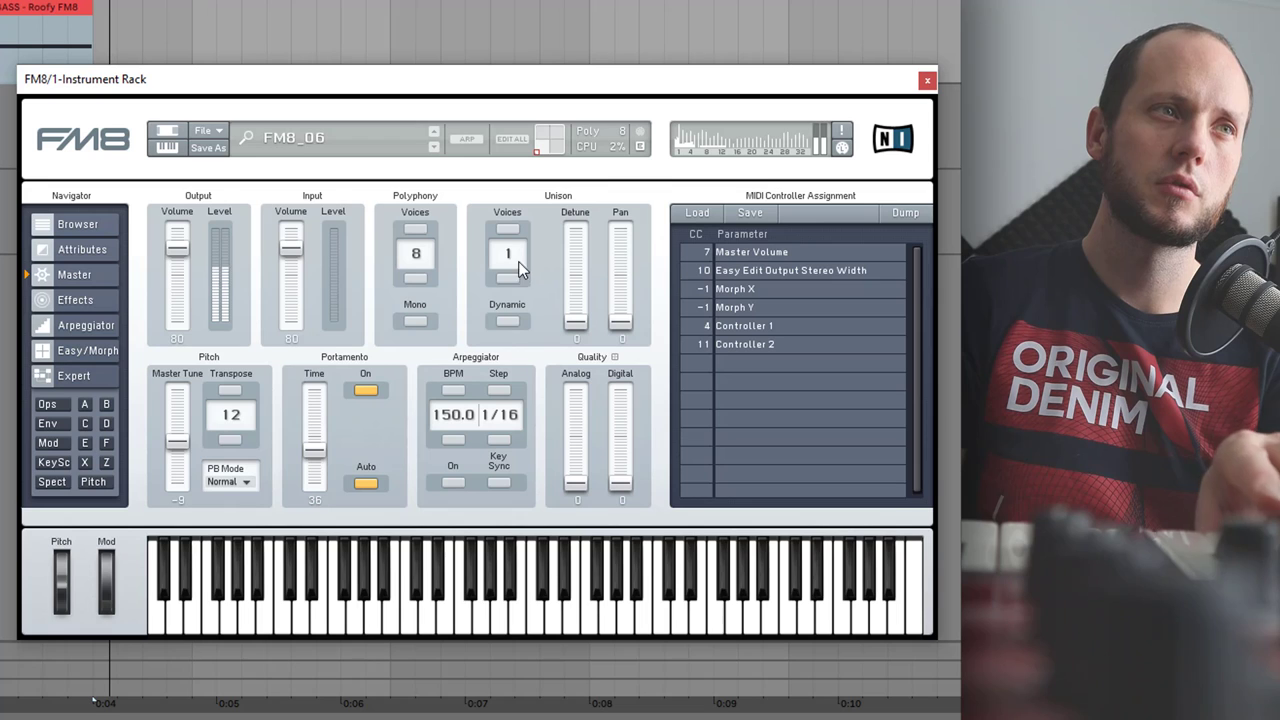
pyautogui.moveTo(507, 253); pyautogui.dragTo(519, 205)
pyautogui.moveTo(578, 326)
pyautogui.mouseDown()
pyautogui.moveTo(576, 295)
pyautogui.moveTo(622, 272)
pyautogui.moveTo(576, 287)
pyautogui.moveTo(621, 276)
pyautogui.mouseUp()
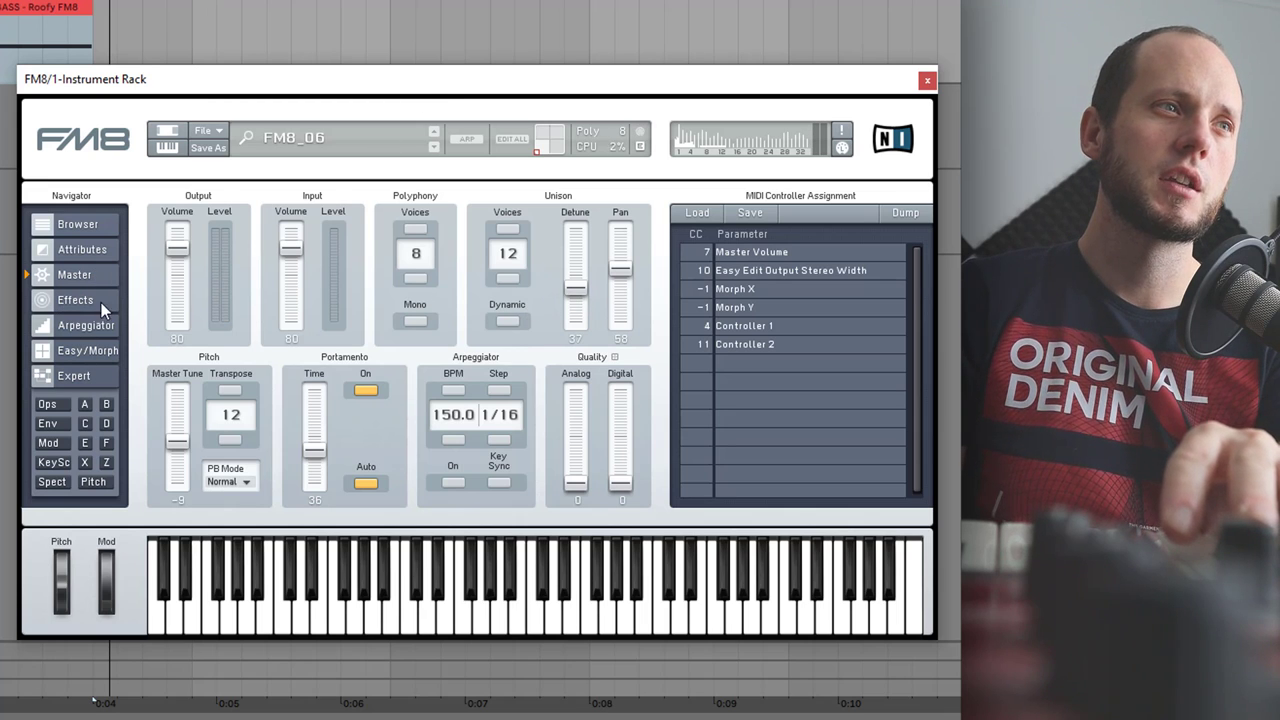
# Step: Review the Easy/Morph page controls
pyautogui.click(76, 353)
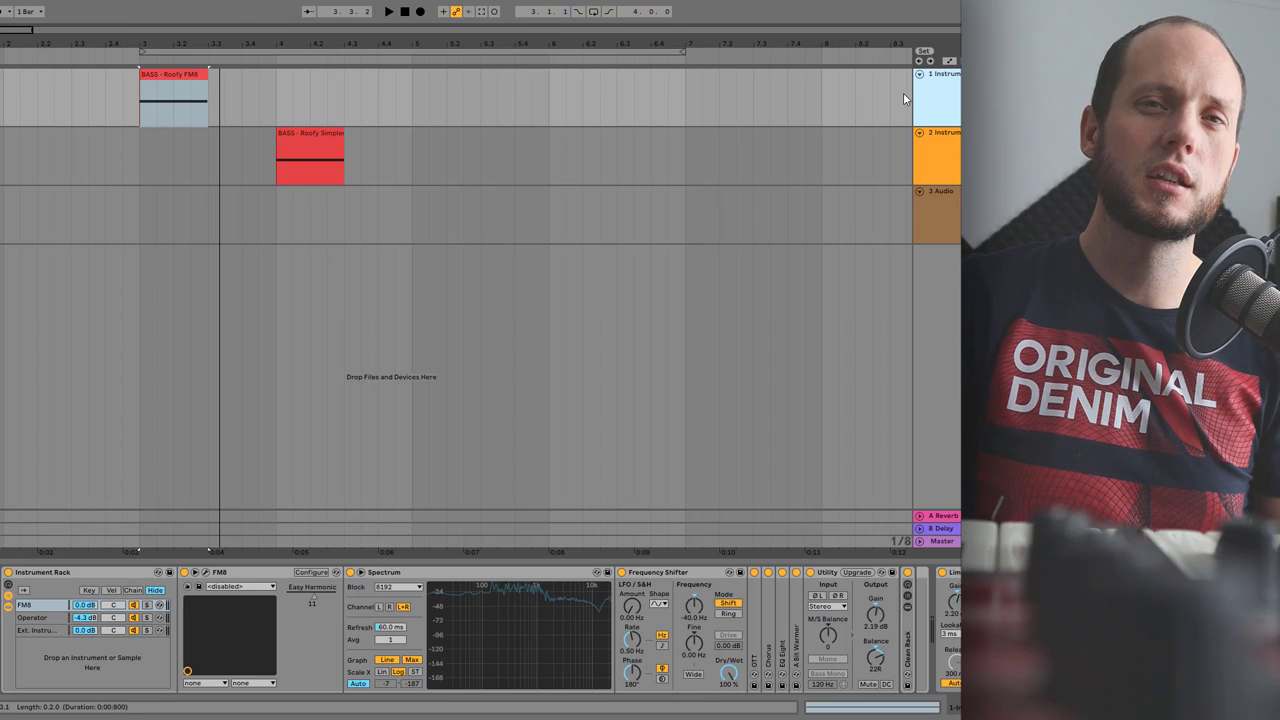
# Step: Select the Simpler bass track and fold EQ Eight to reveal the Saturator
pyautogui.click(945, 141)
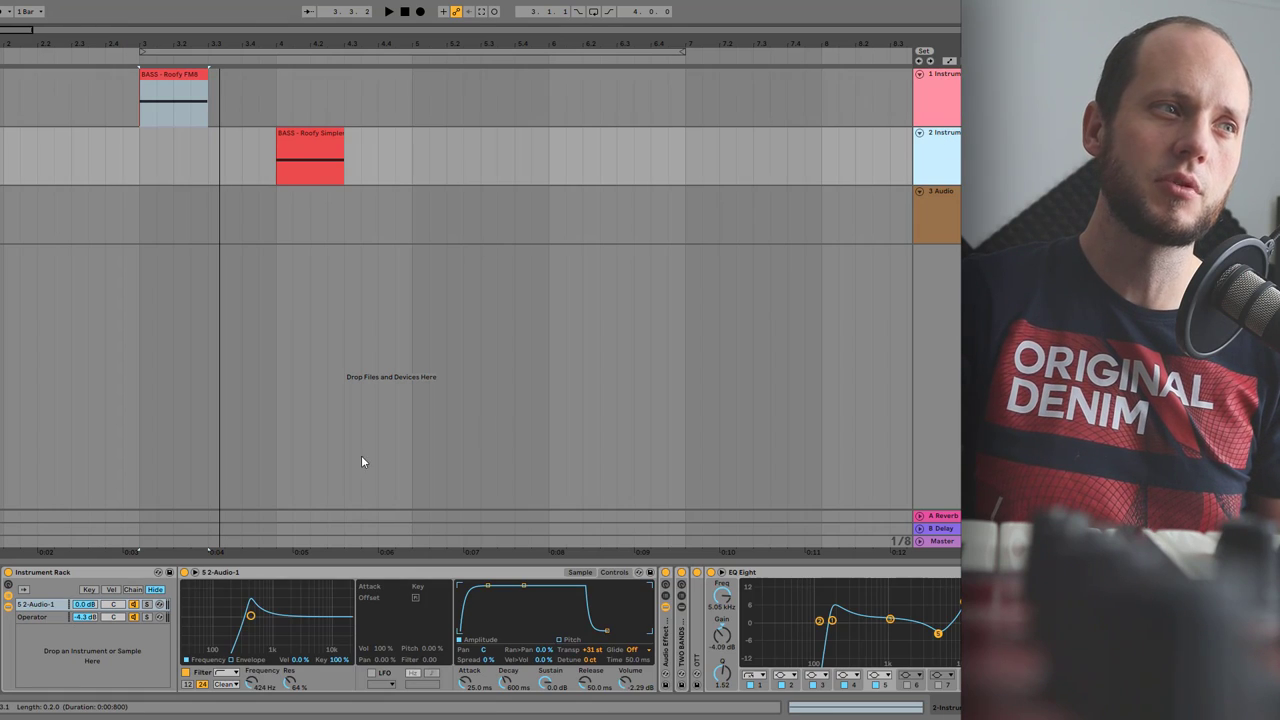
pyautogui.click(260, 589)
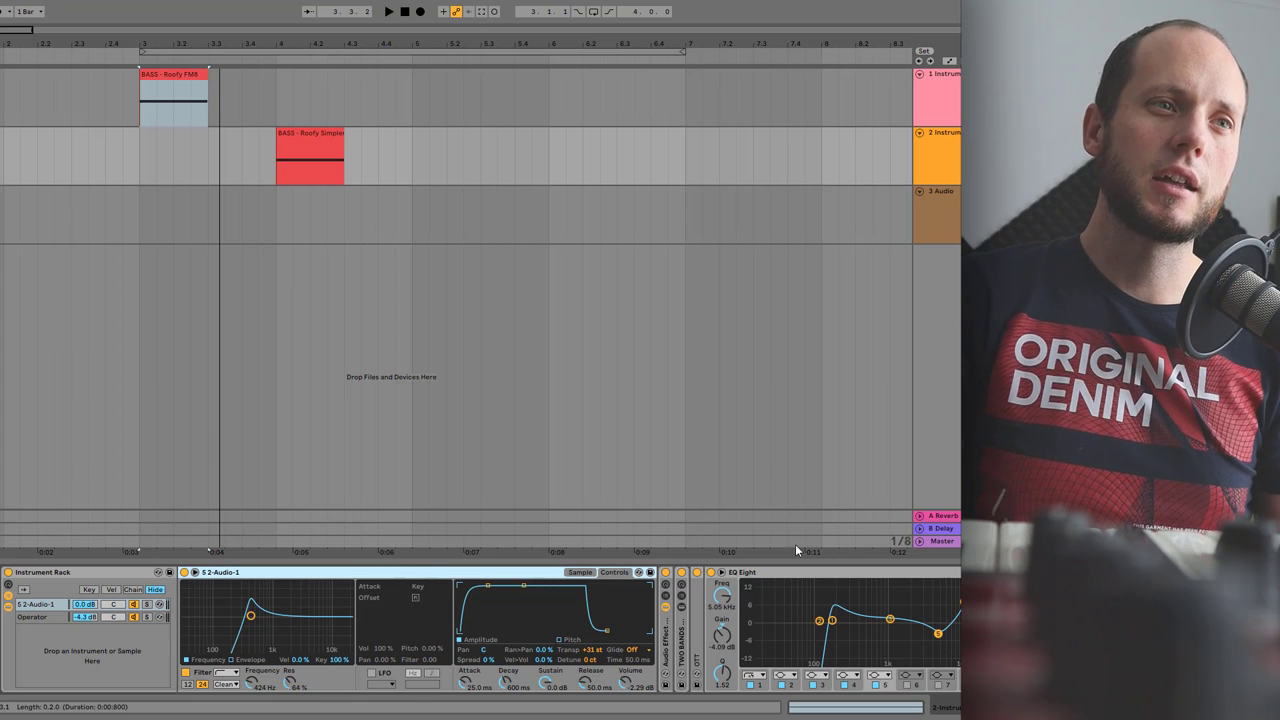
pyautogui.doubleClick(781, 574)
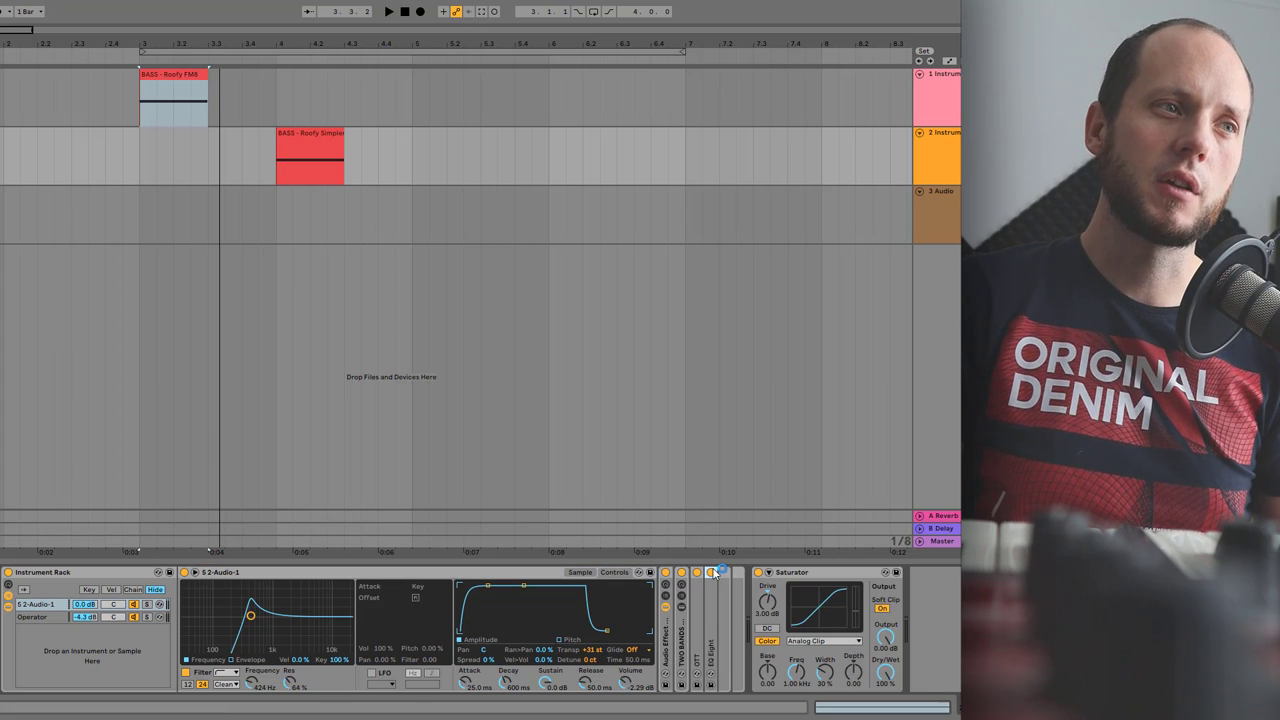
pyautogui.click(301, 574)
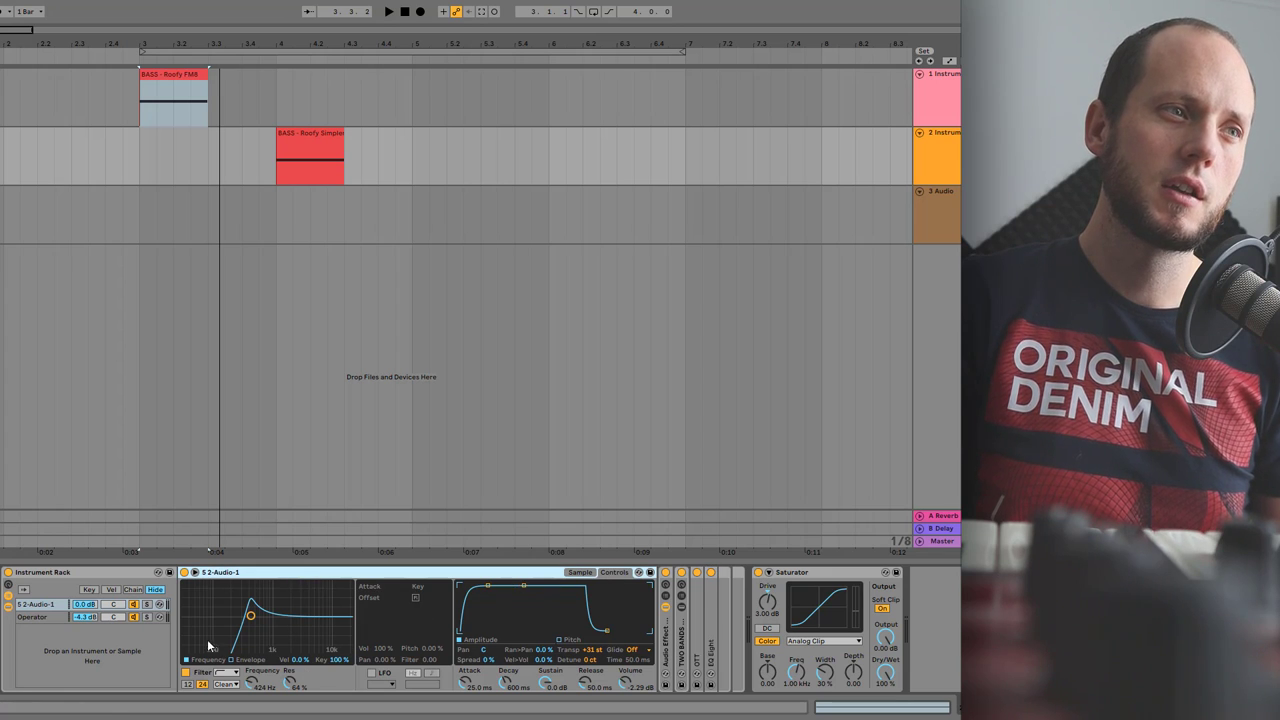
# Step: Enable Simpler's filter envelope and bypass the Audio Effect Rack
pyautogui.click(232, 660)
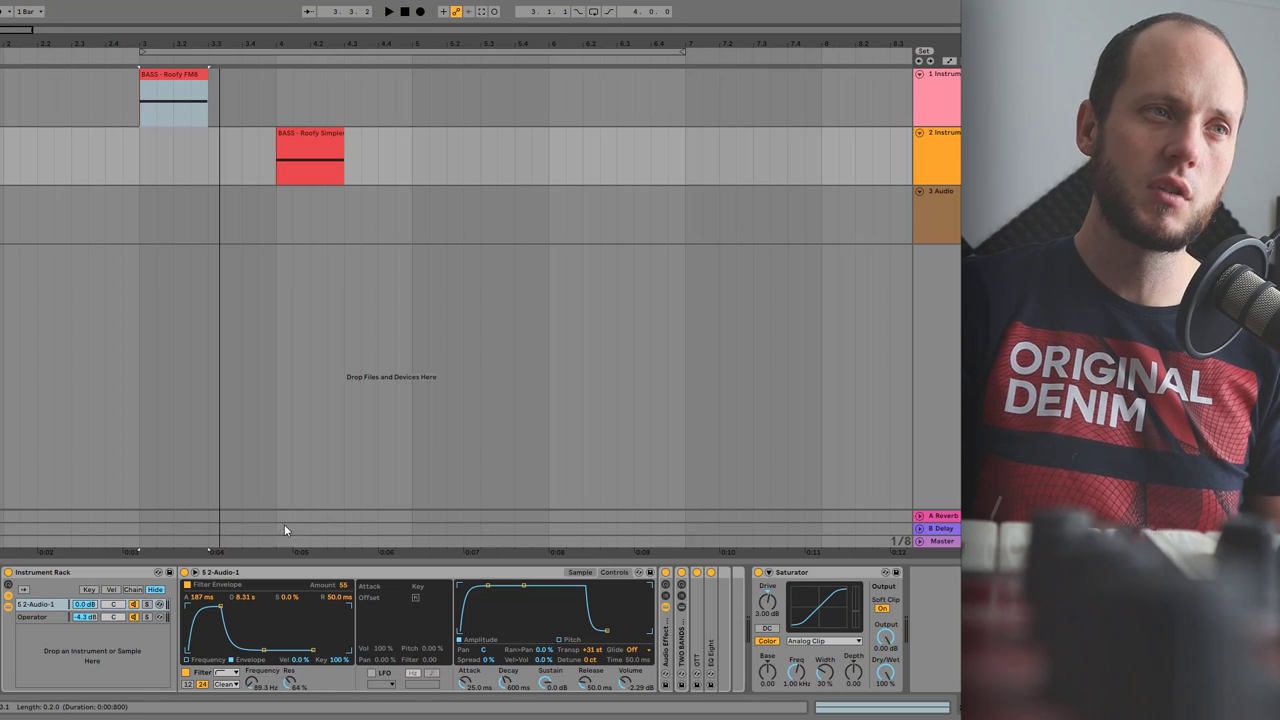
pyautogui.click(666, 573)
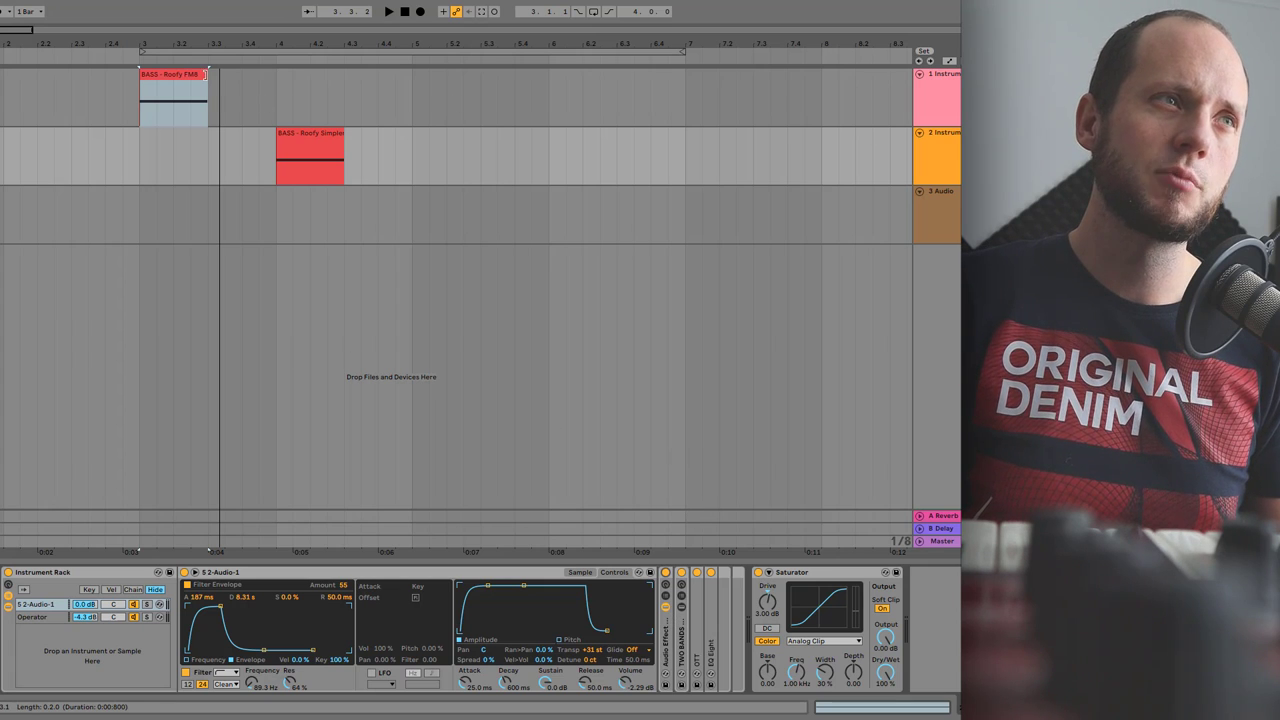
# Step: View the FM8 clip's single F0 note in an enlarged piano roll, then reselect the Simpler track
pyautogui.doubleClick(178, 78)
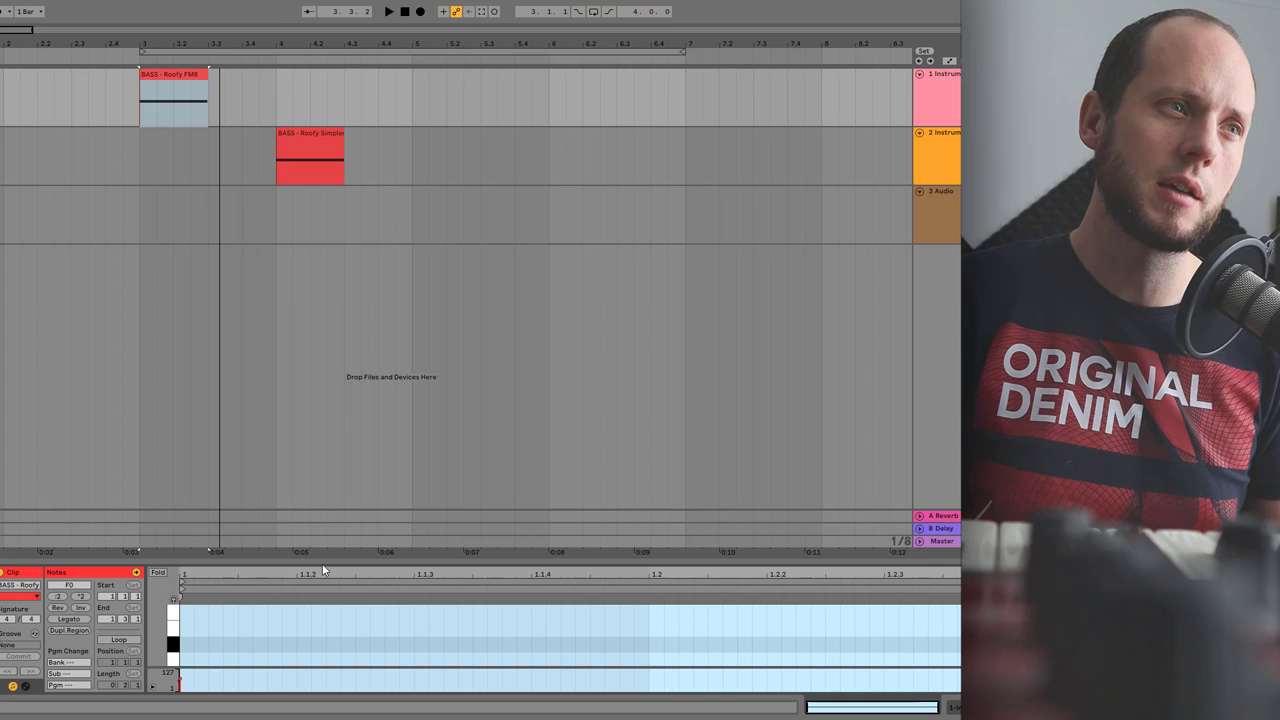
pyautogui.moveTo(323, 568); pyautogui.dragTo(300, 392)
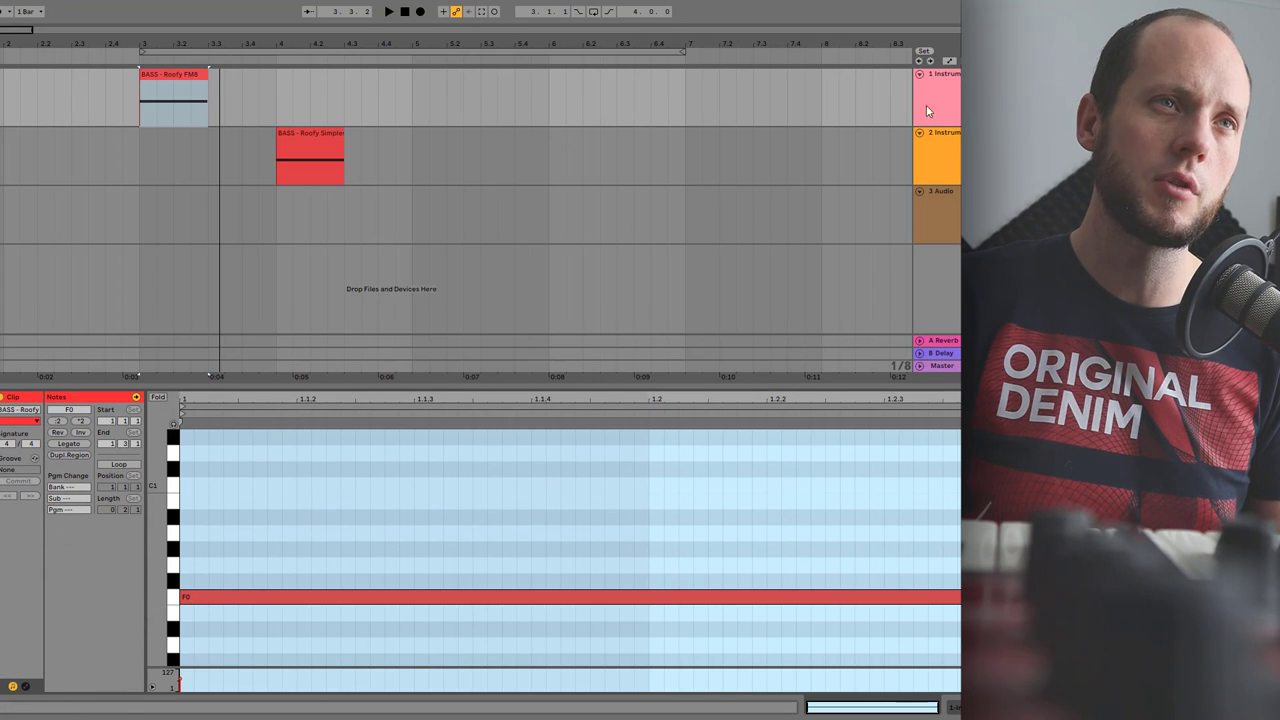
pyautogui.click(945, 84)
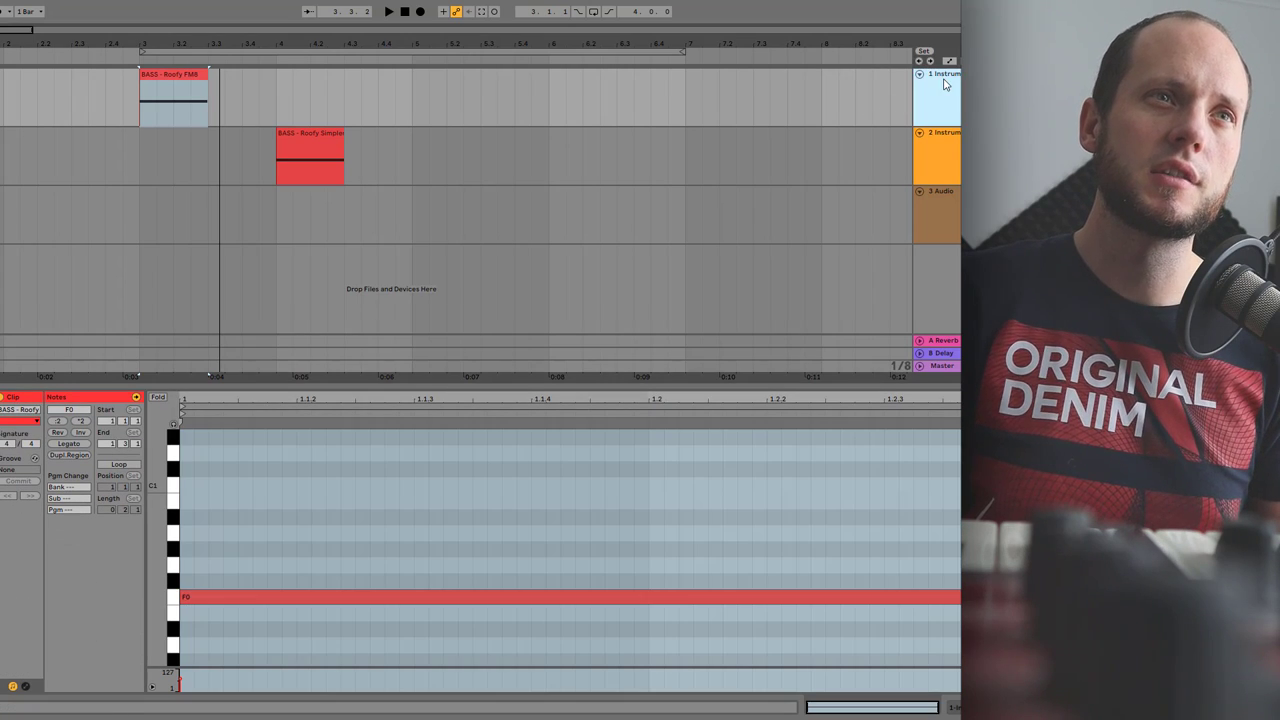
pyautogui.click(955, 136)
pyautogui.click(950, 133)
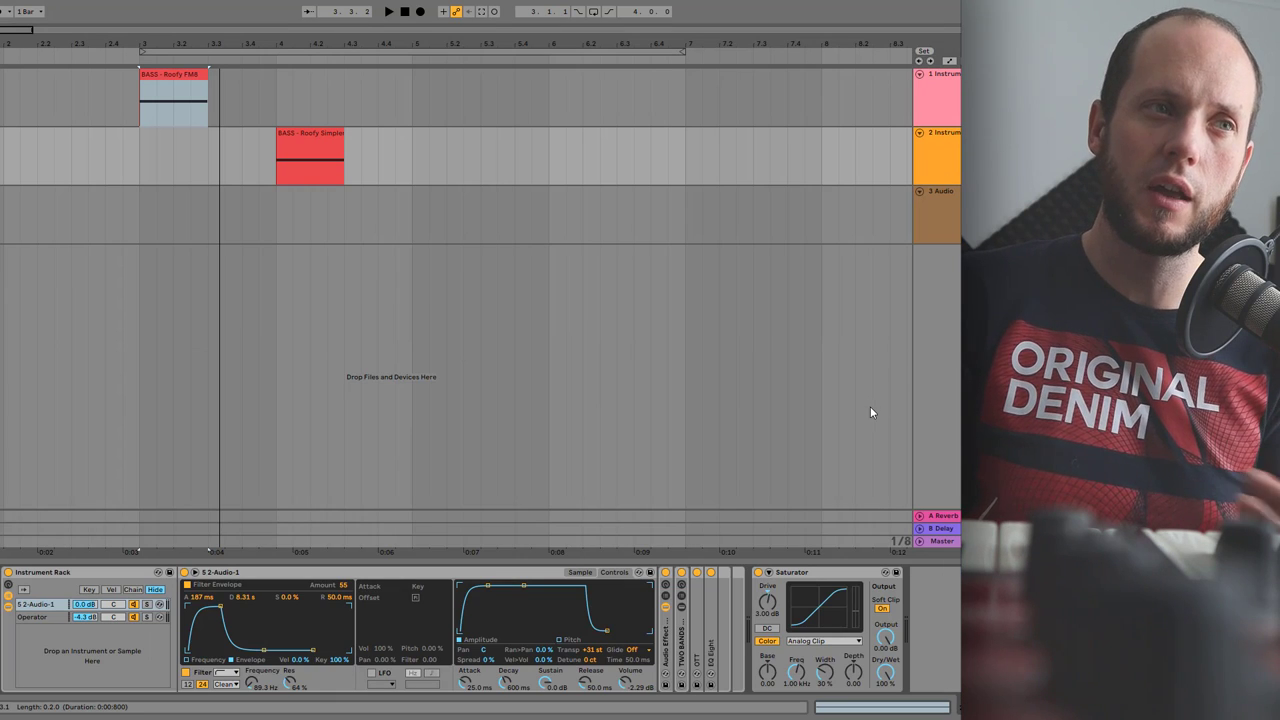
# Step: Expand the TWO BANDS SPLIT MBC rack and compare its TOP and BOTTOM chain devices
pyautogui.click(665, 606)
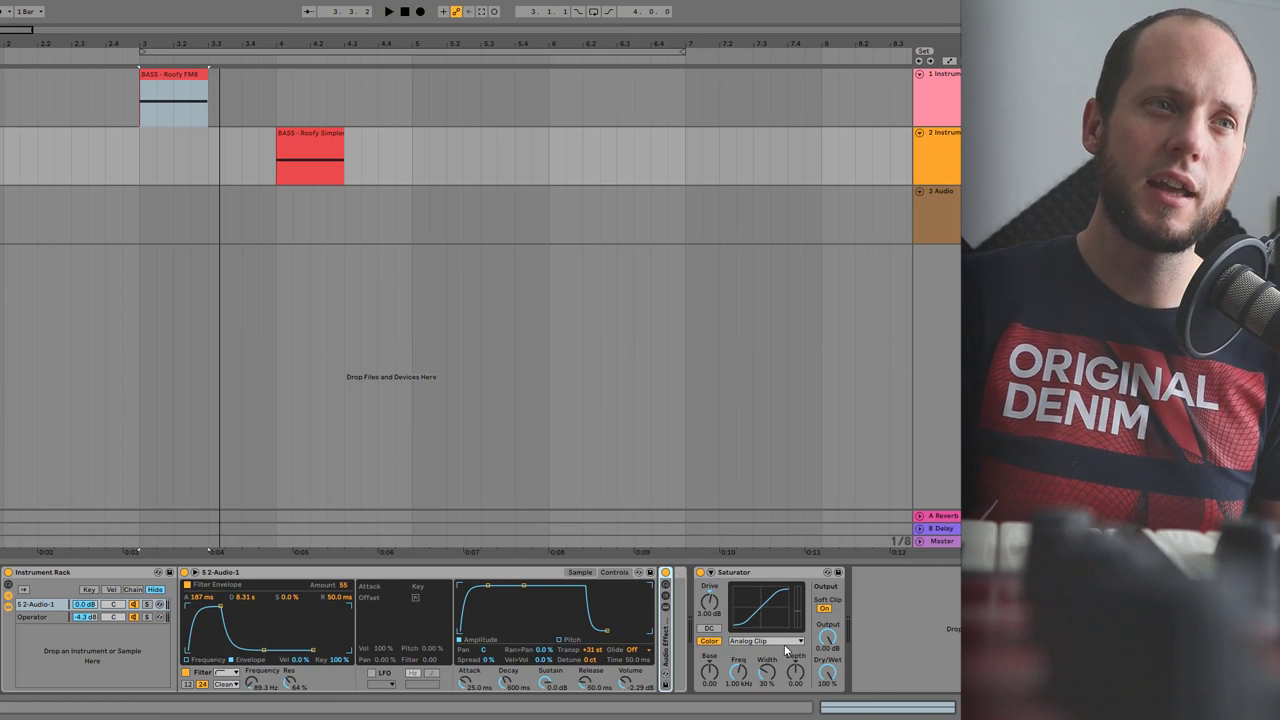
pyautogui.click(681, 638)
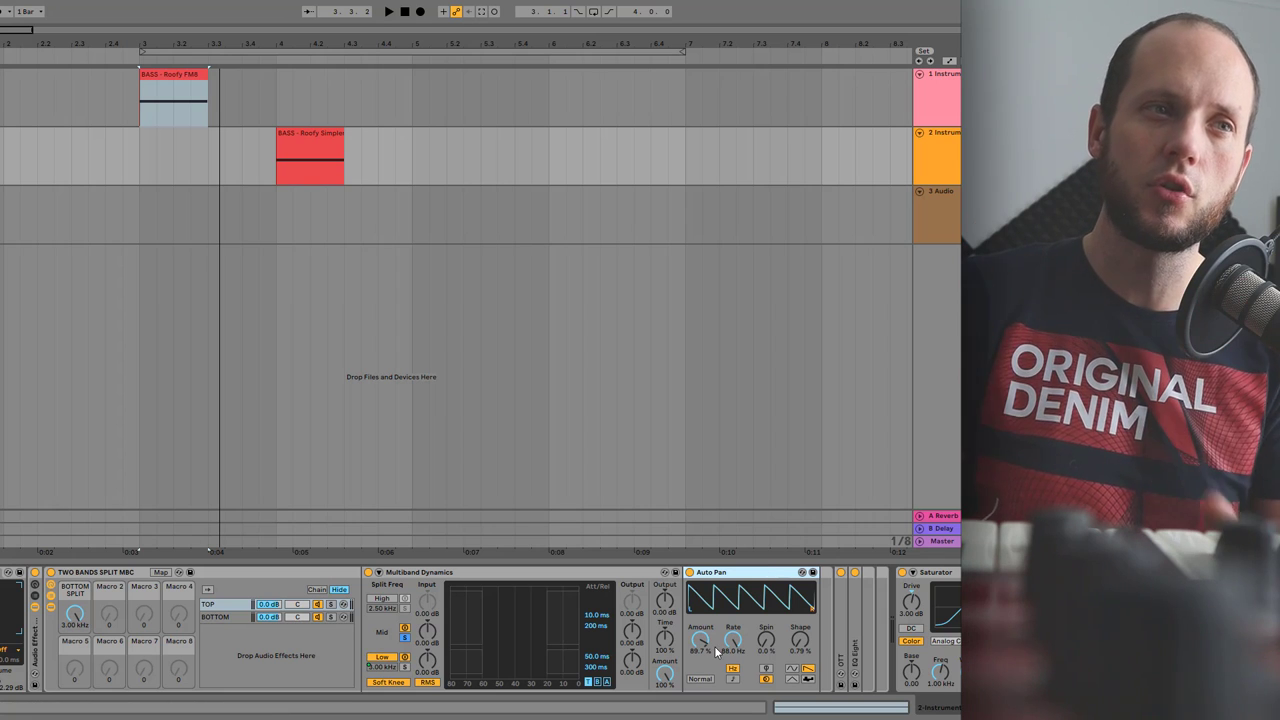
pyautogui.scroll(3, 737, 620)
pyautogui.scroll(2, 737, 600)
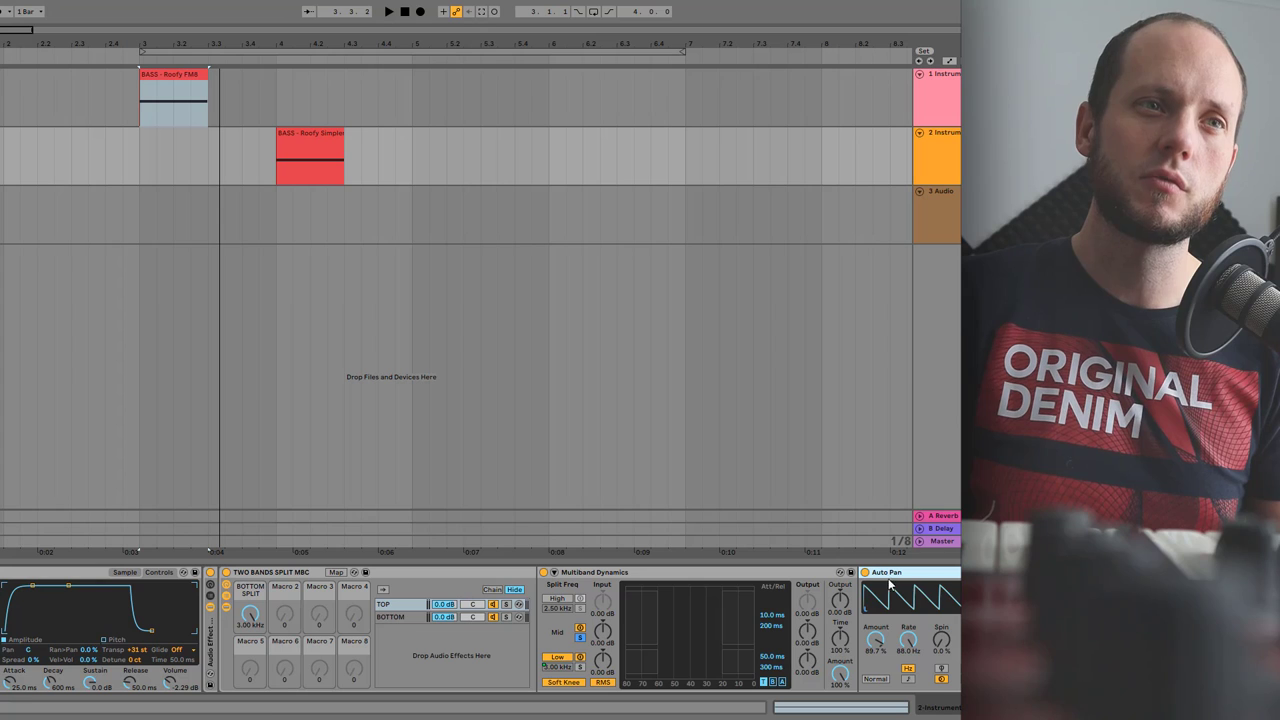
pyautogui.click(400, 607)
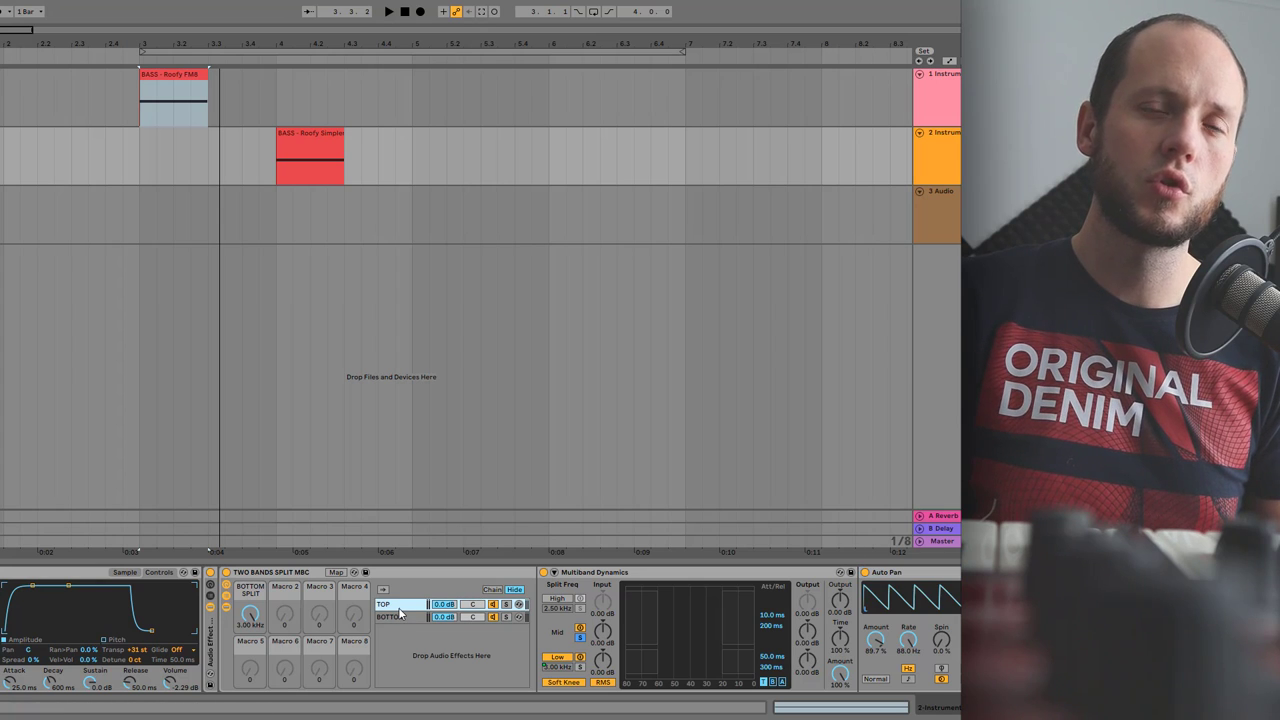
pyautogui.click(292, 572)
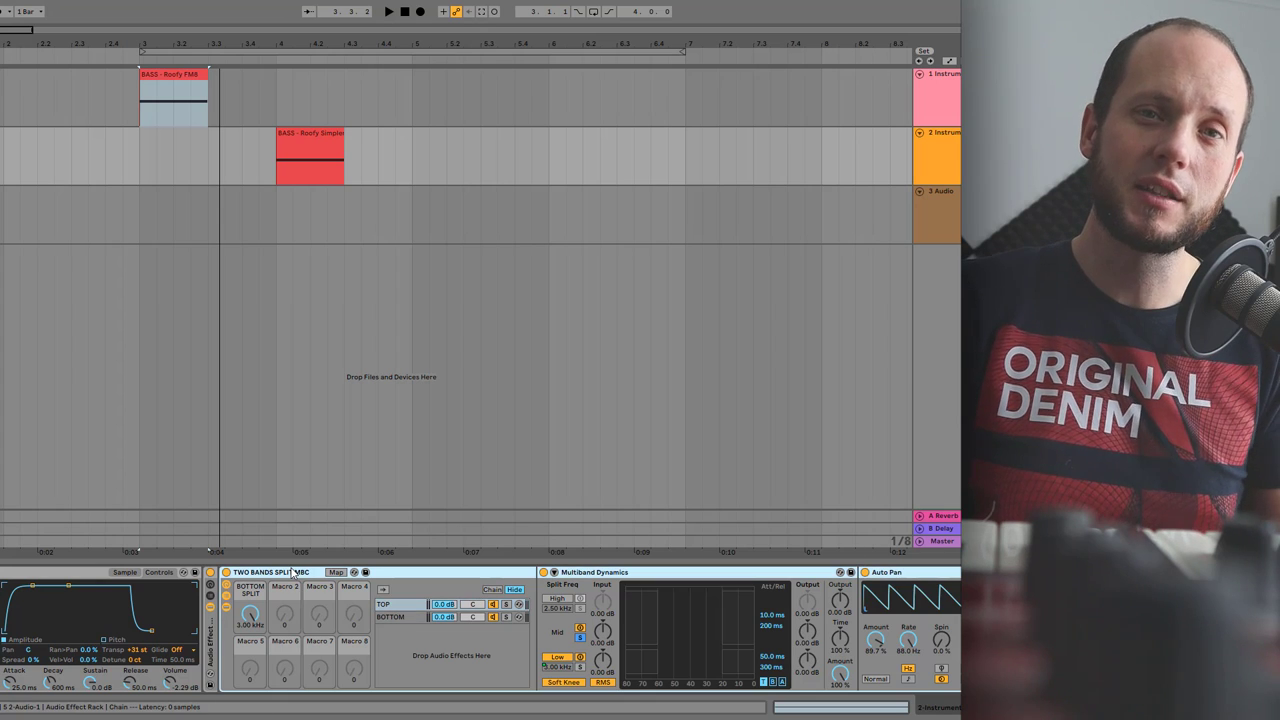
pyautogui.click(393, 607)
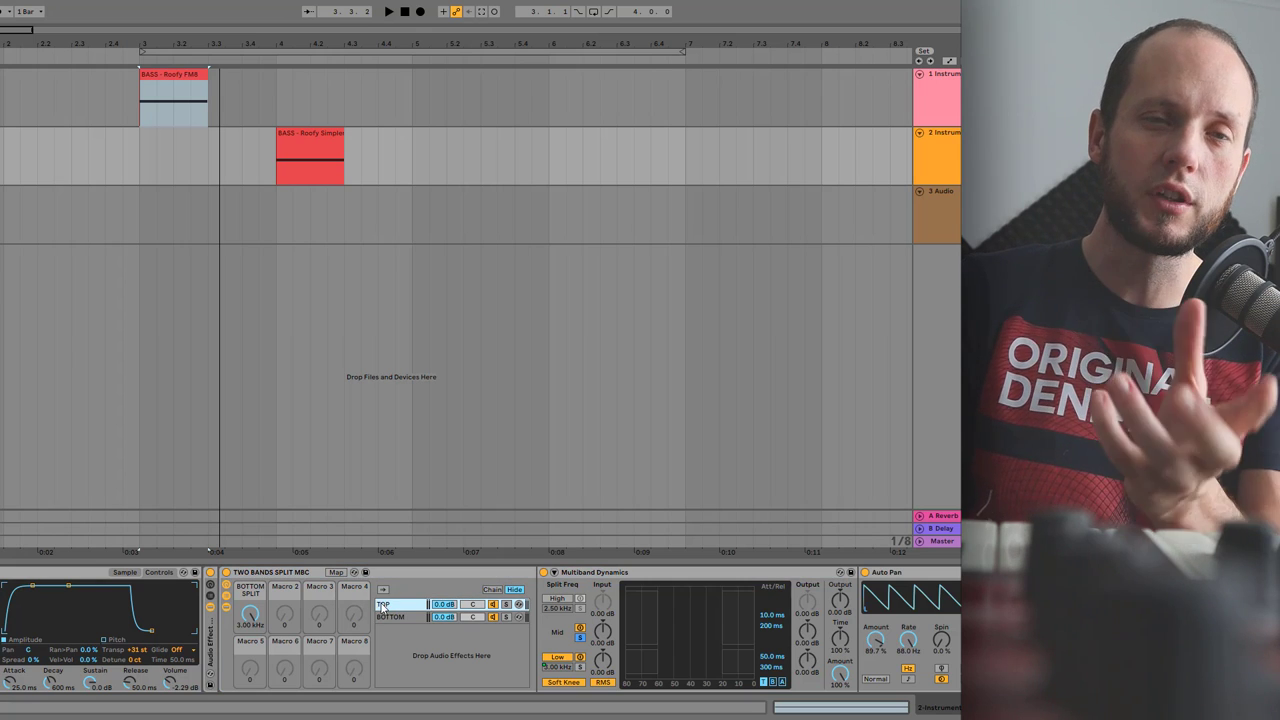
pyautogui.click(383, 617)
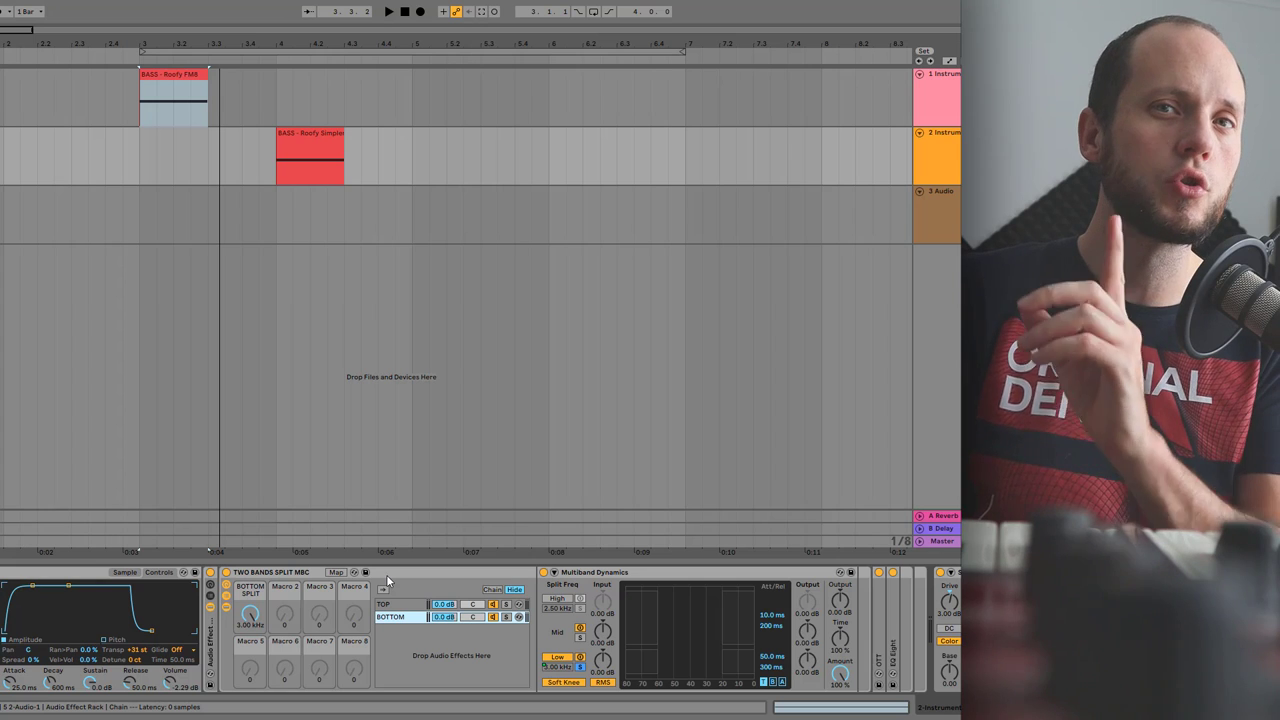
# Step: Disable the Auto Pan effect on the rack's TOP chain
pyautogui.click(866, 686)
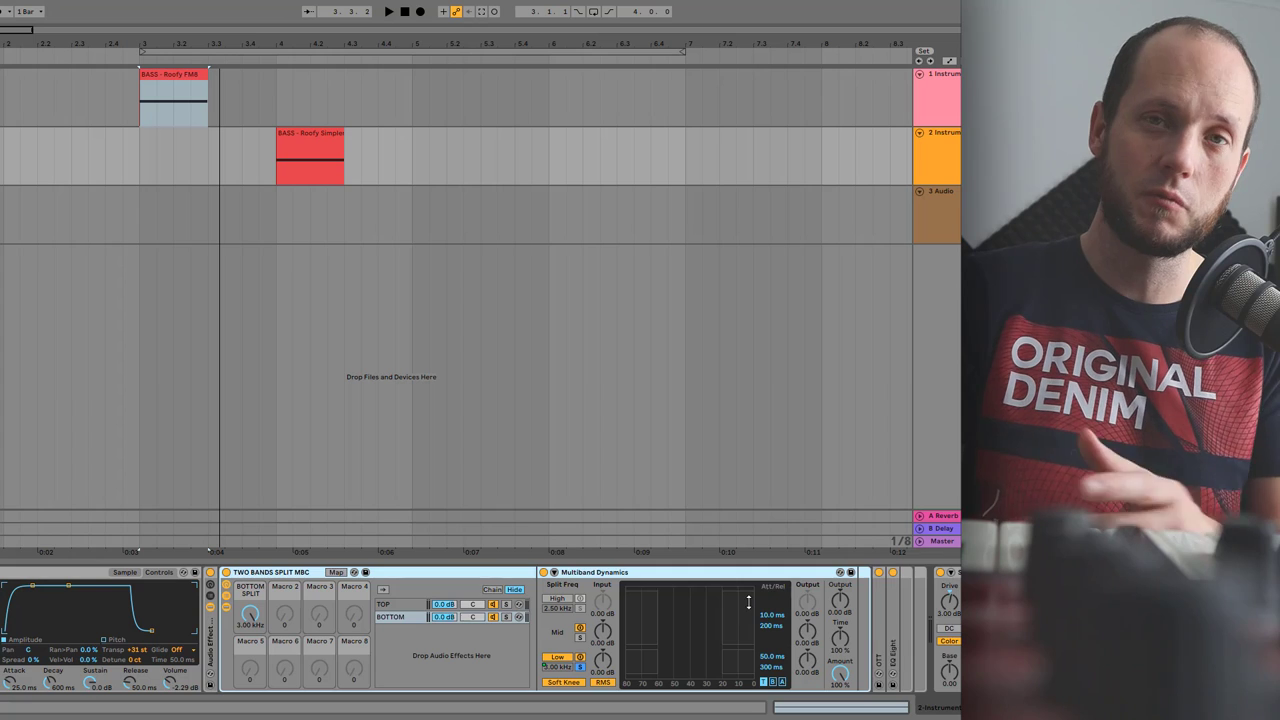
pyautogui.click(408, 604)
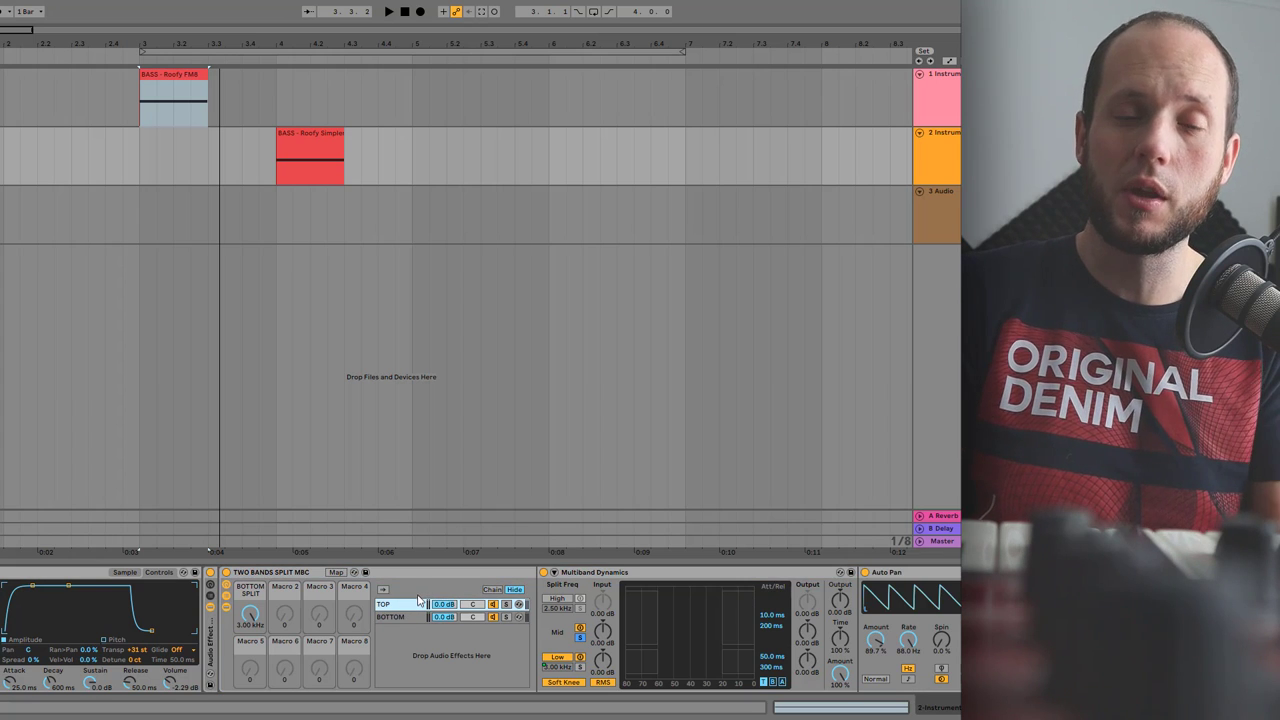
pyautogui.click(897, 592)
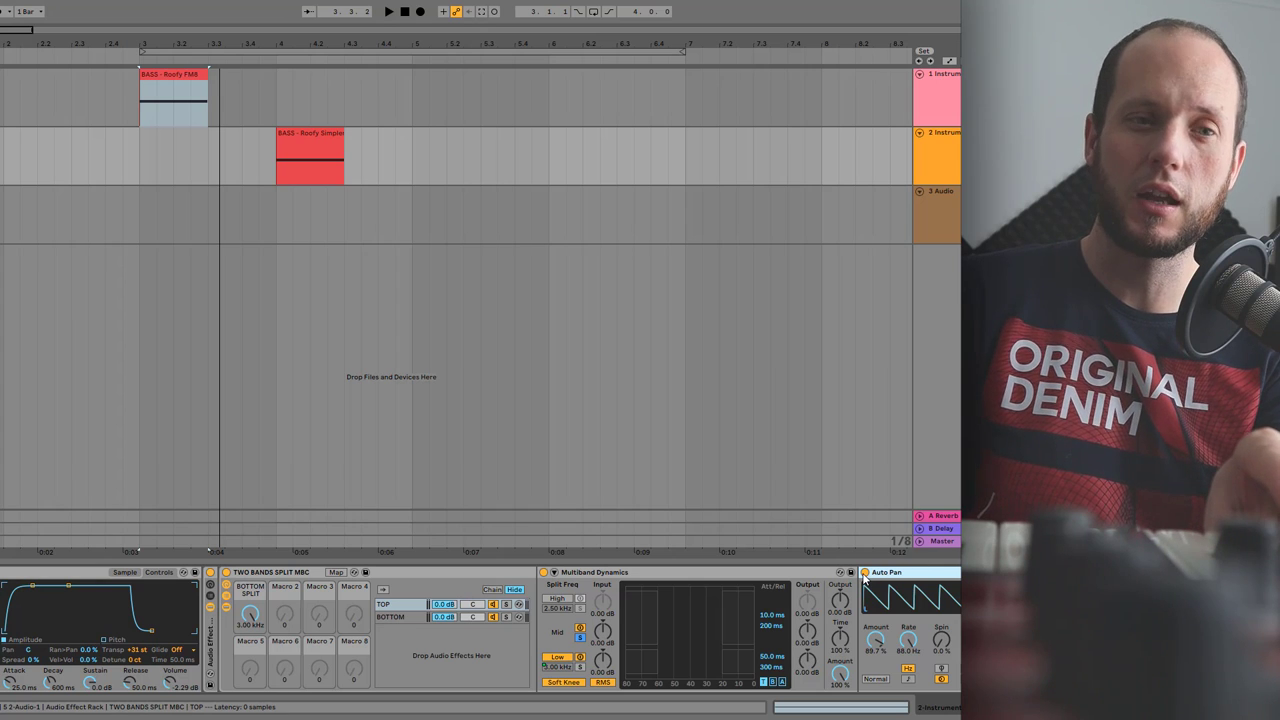
pyautogui.click(865, 573)
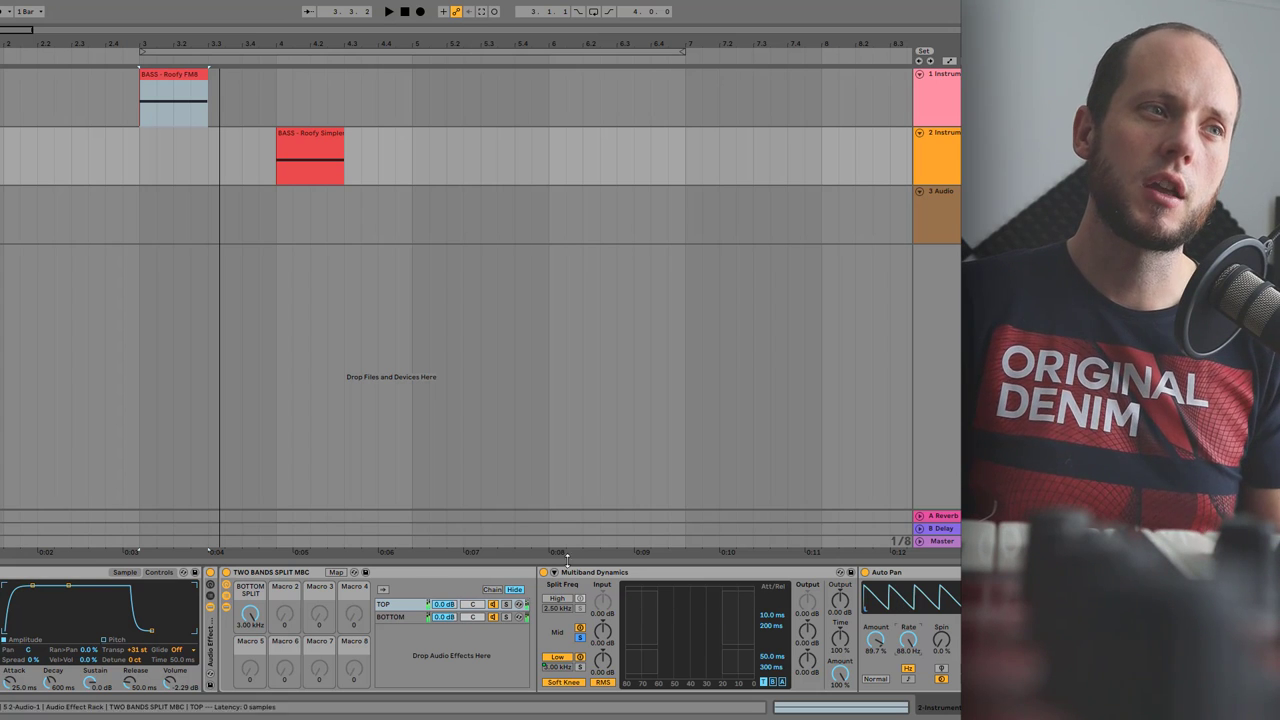
# Step: Fold the two-band rack, expand OTT, and A/B it by bypassing and re-enabling
pyautogui.click(264, 577)
pyautogui.doubleClick(266, 573)
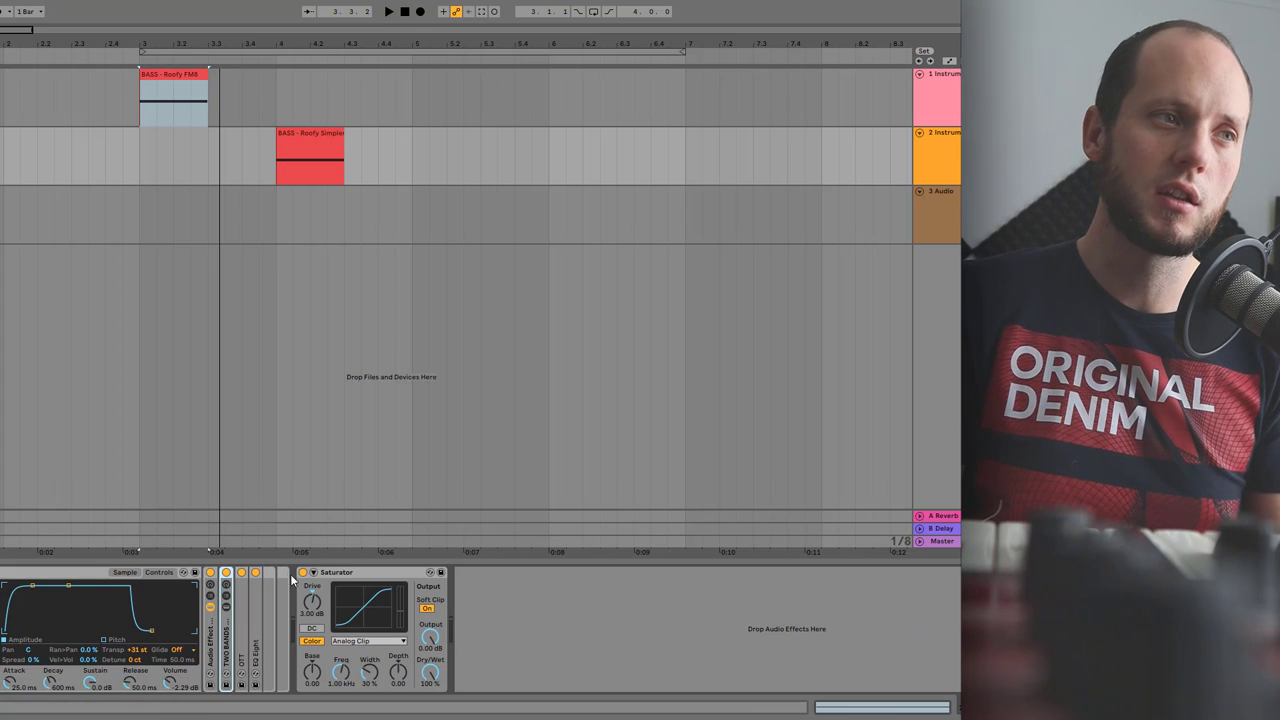
pyautogui.doubleClick(240, 650)
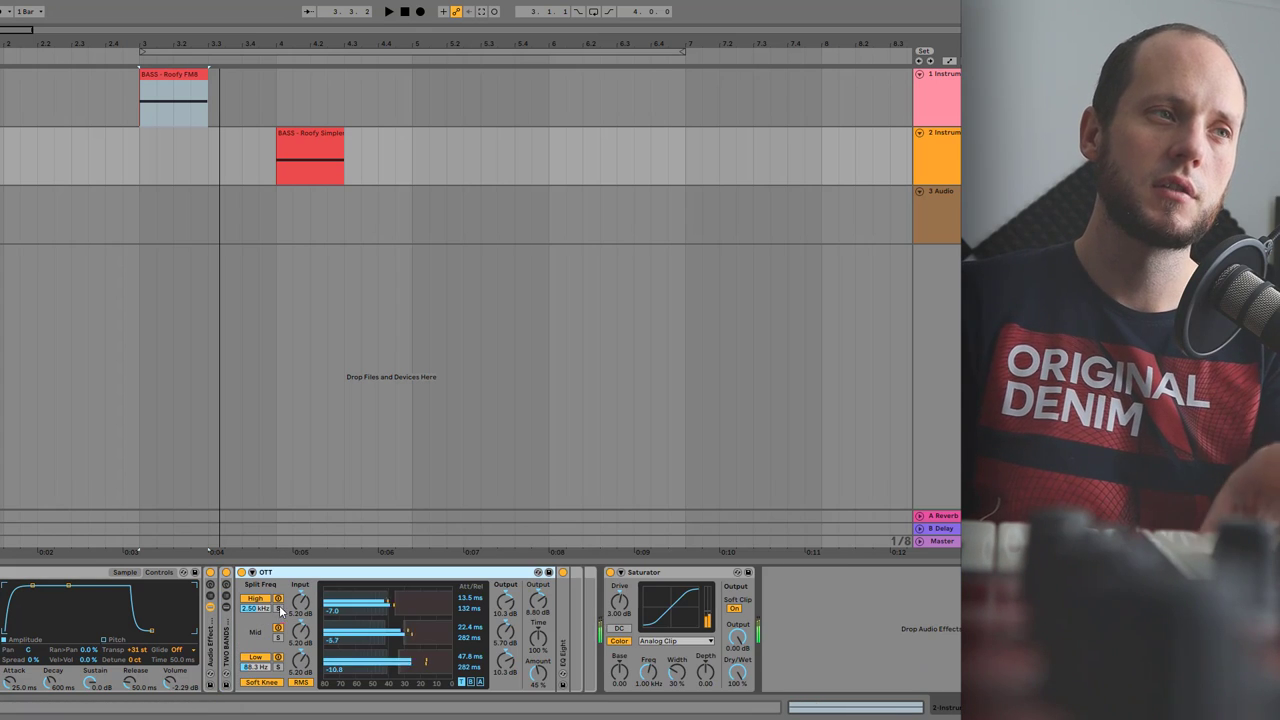
pyautogui.click(242, 572)
pyautogui.click(243, 572)
# Step: Fold OTT, expand EQ Eight, A/B it, and inspect the high boost and 5 kHz bands
pyautogui.doubleClick(300, 572)
pyautogui.doubleClick(256, 624)
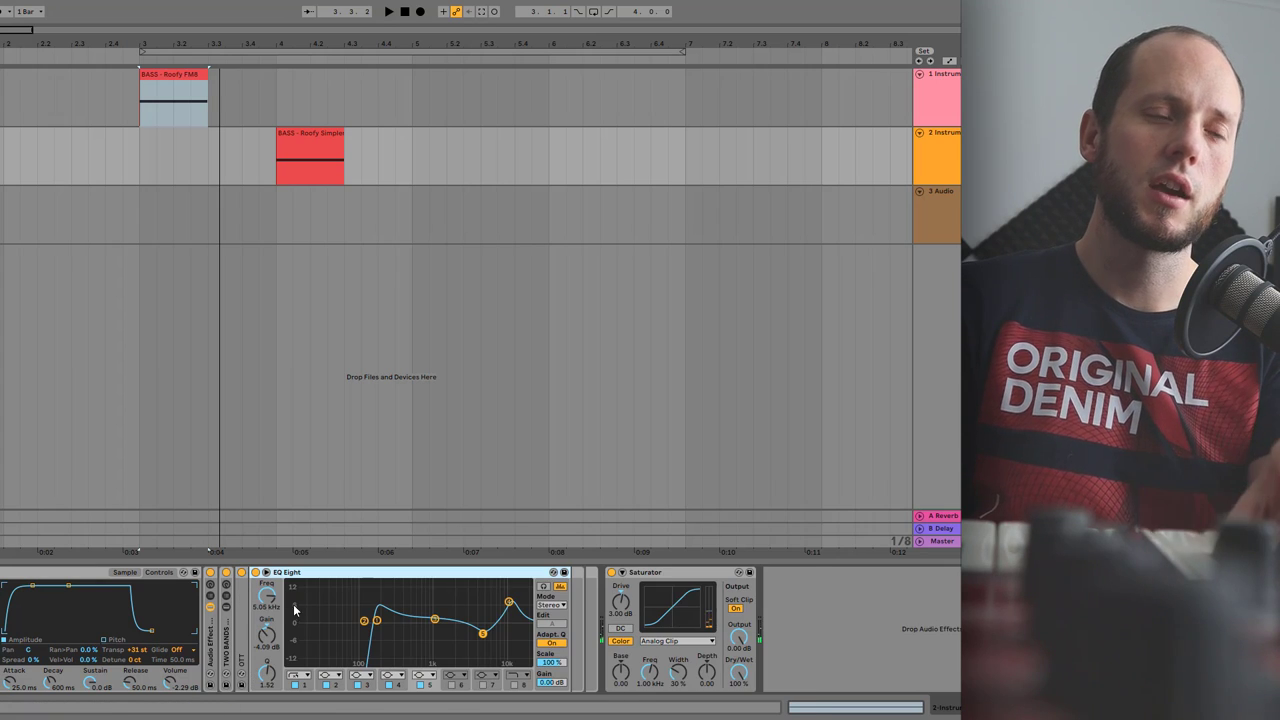
pyautogui.click(256, 572)
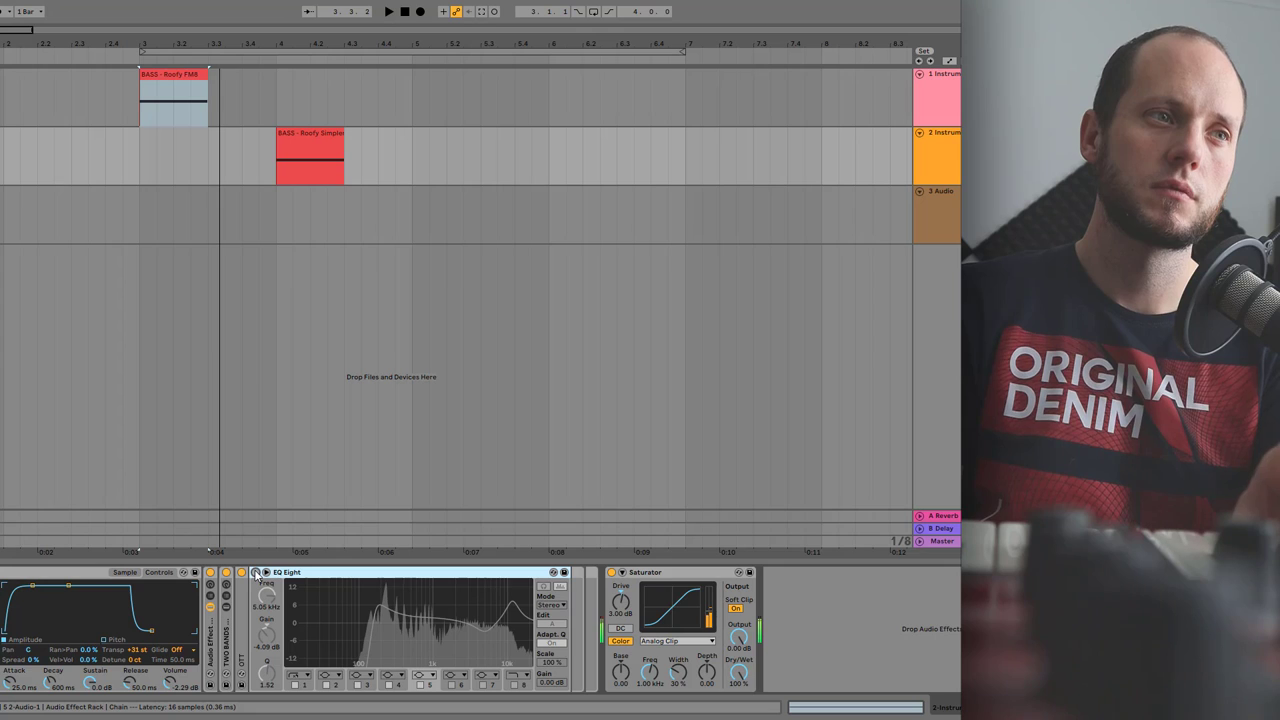
pyautogui.click(256, 572)
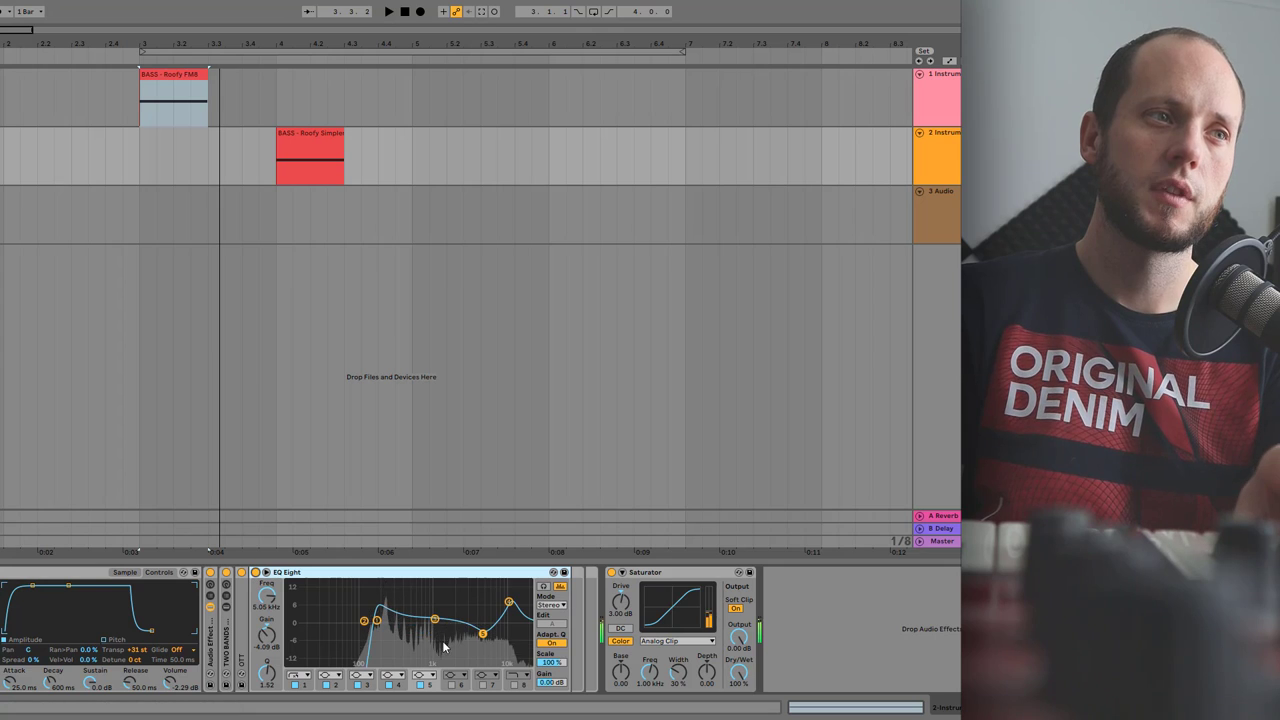
pyautogui.click(508, 603)
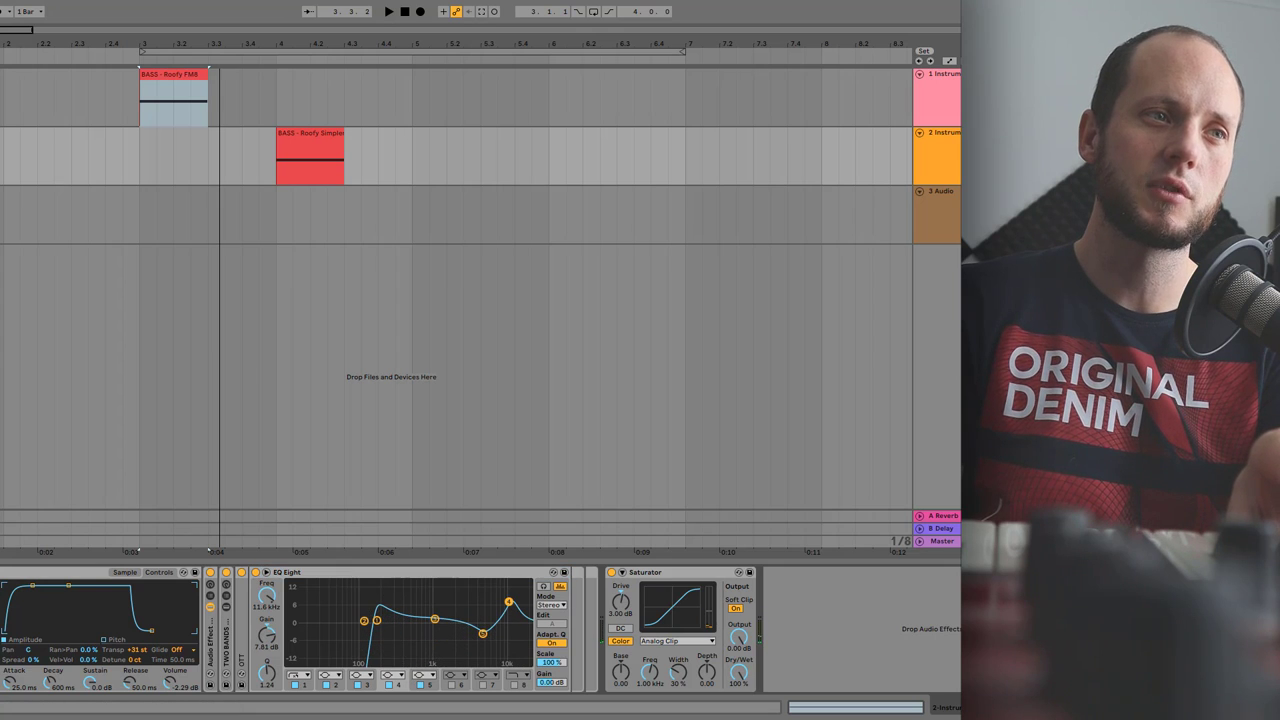
pyautogui.click(482, 635)
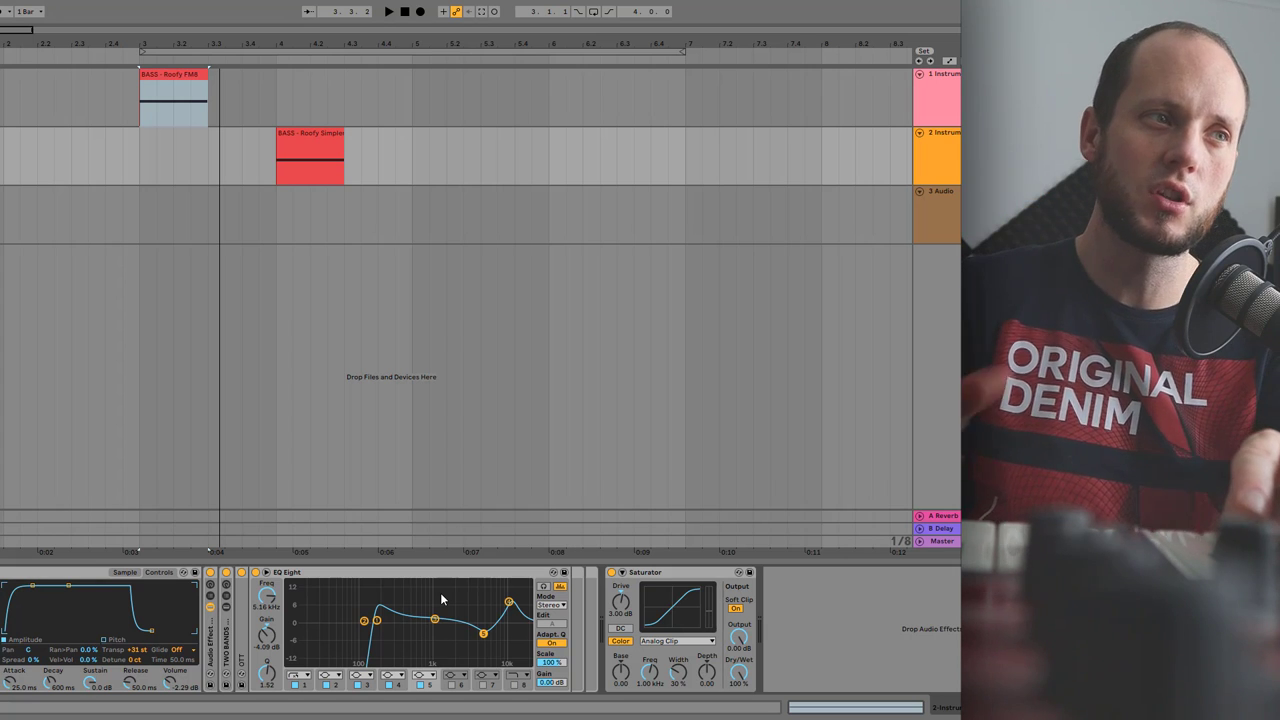
# Step: Check the Operator chain, then bring the S 2-Audio-1 chain's Simpler back into view
pyautogui.click(697, 573)
pyautogui.scroll(5, 463, 662)
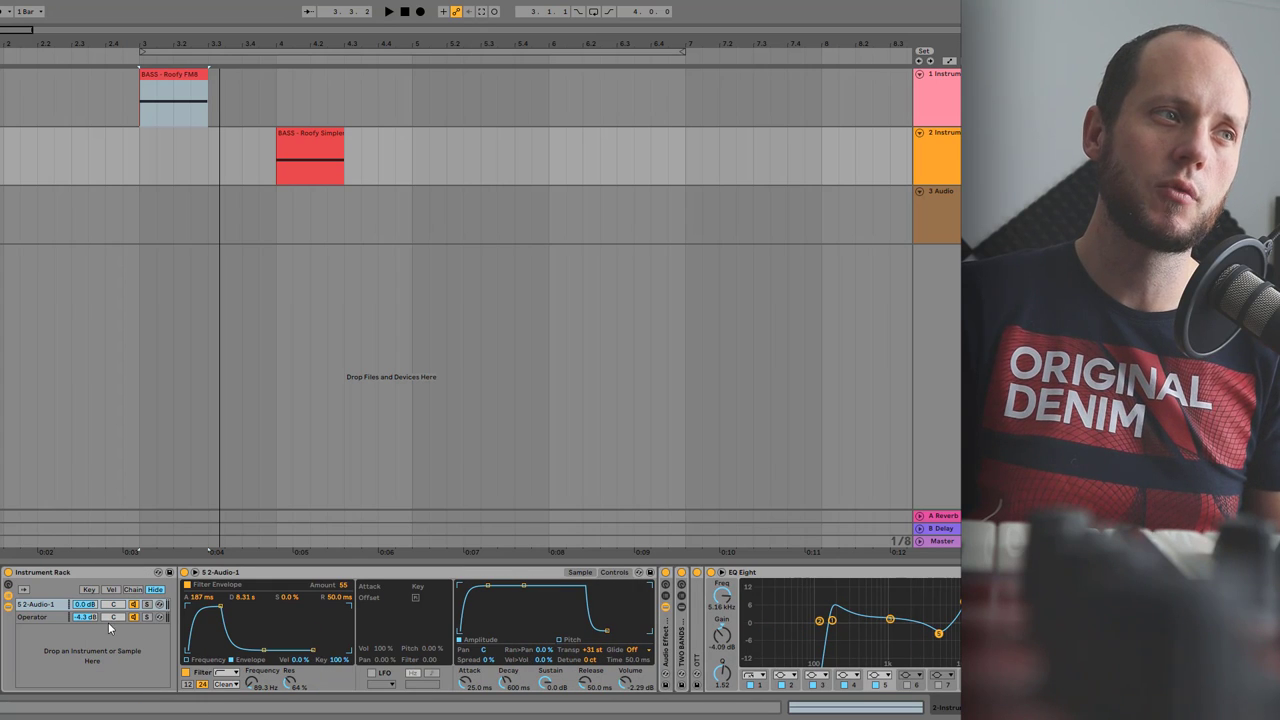
pyautogui.click(33, 617)
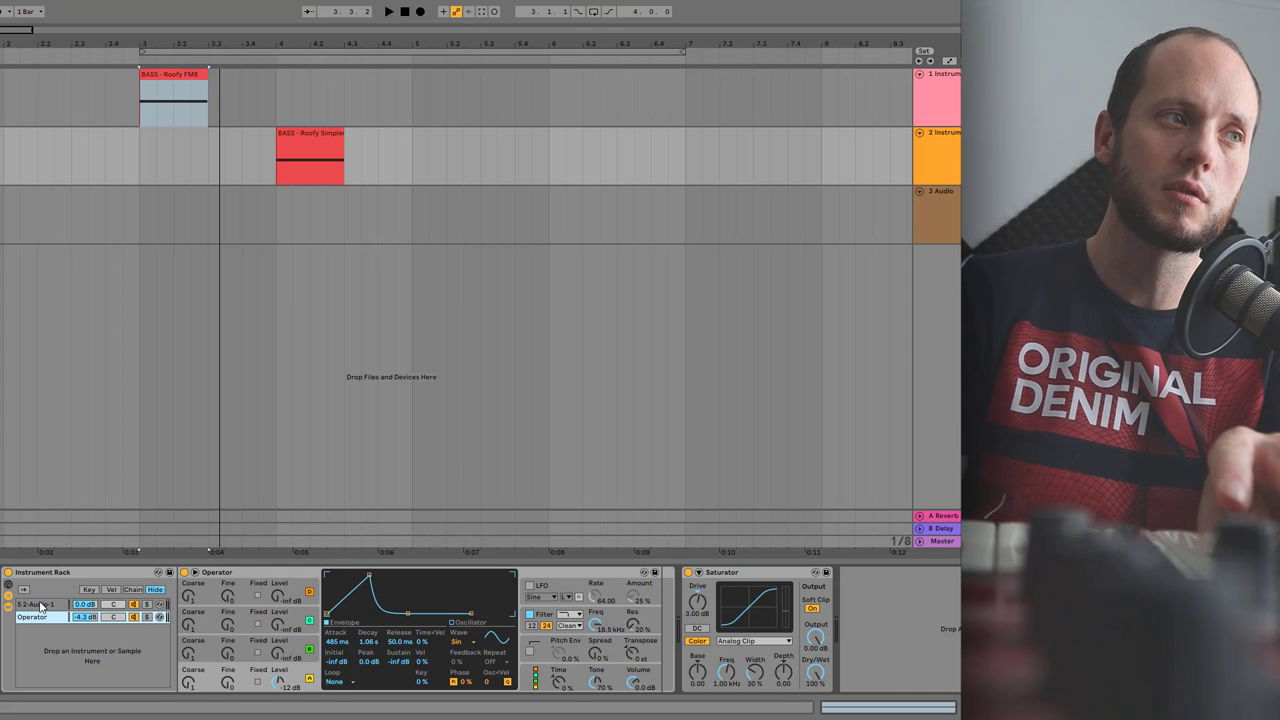
pyautogui.click(38, 605)
pyautogui.click(478, 578)
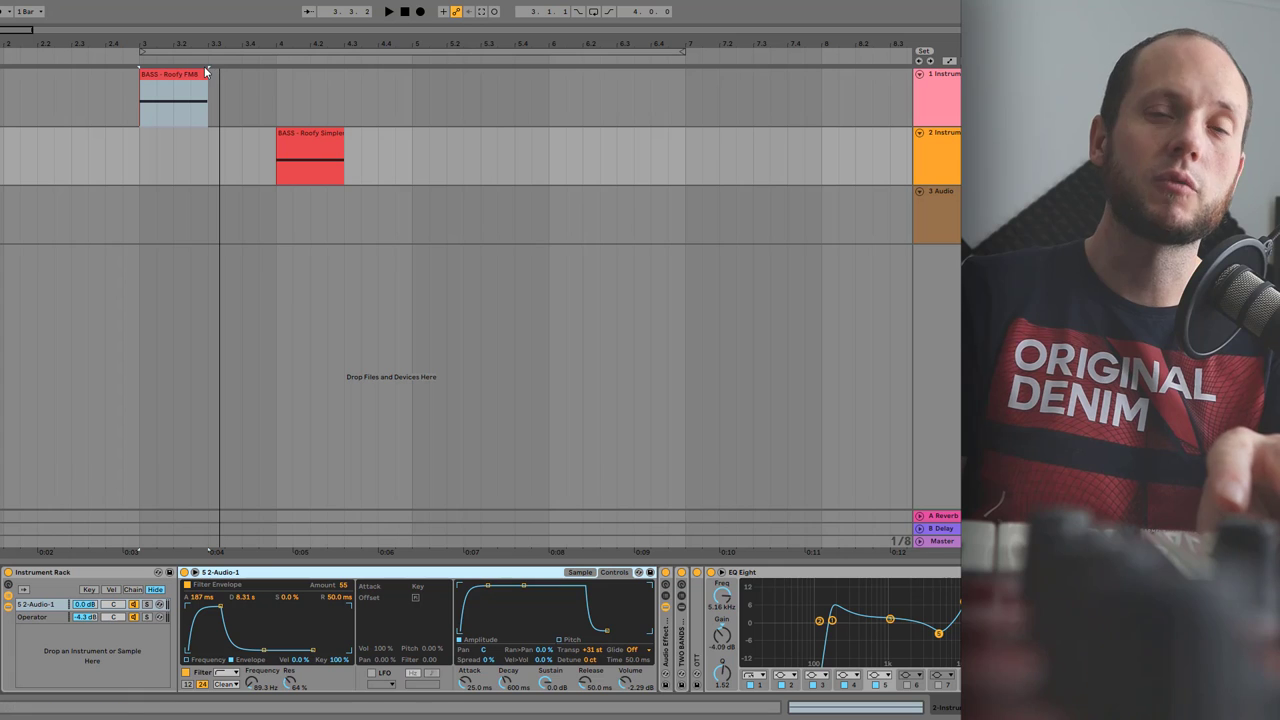